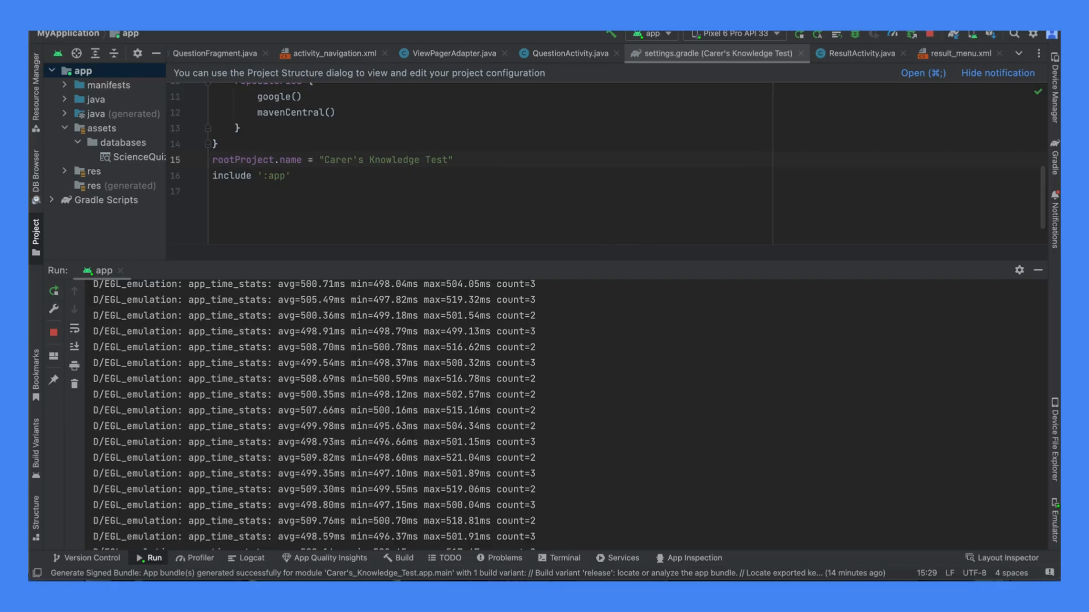
- Start generating a signed build for the app module, with Android App Bundle as the output format
left_click(83, 71)
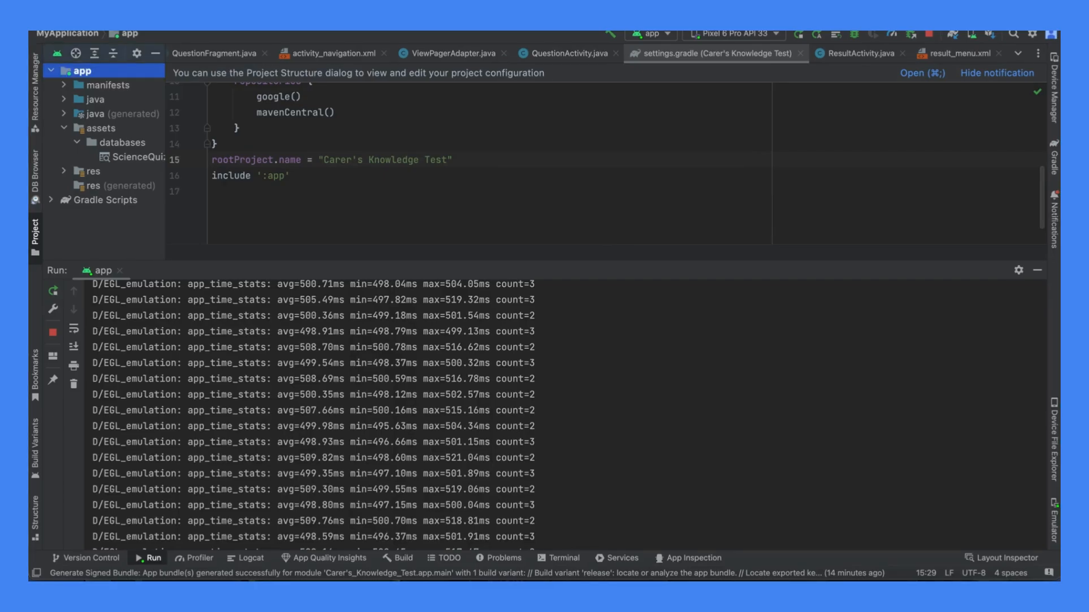
left_click(399, 4)
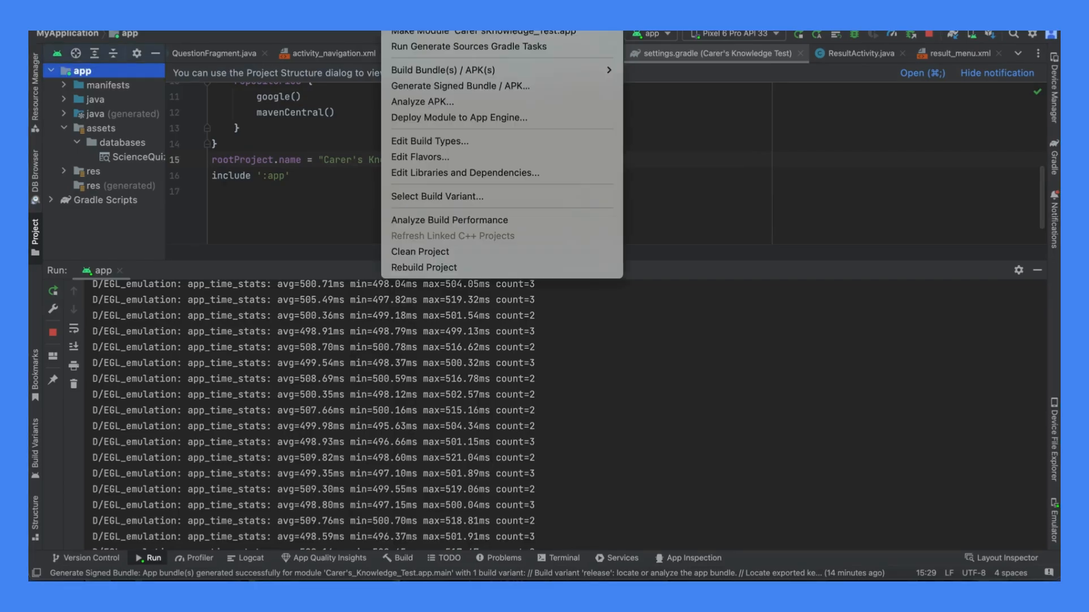
left_click(481, 85)
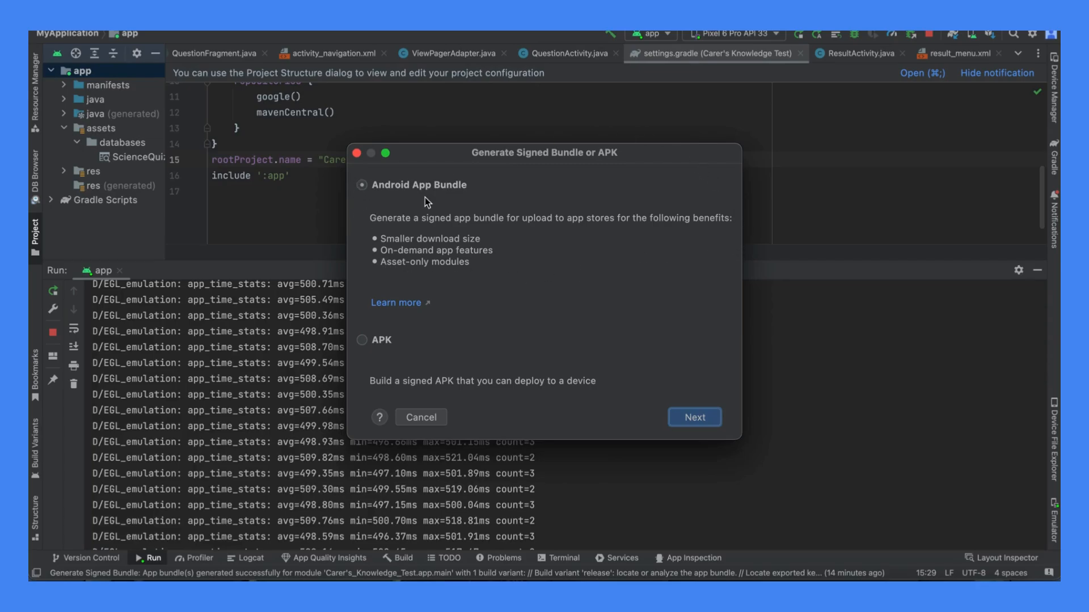
left_click(362, 341)
left_click(362, 185)
left_click(712, 421)
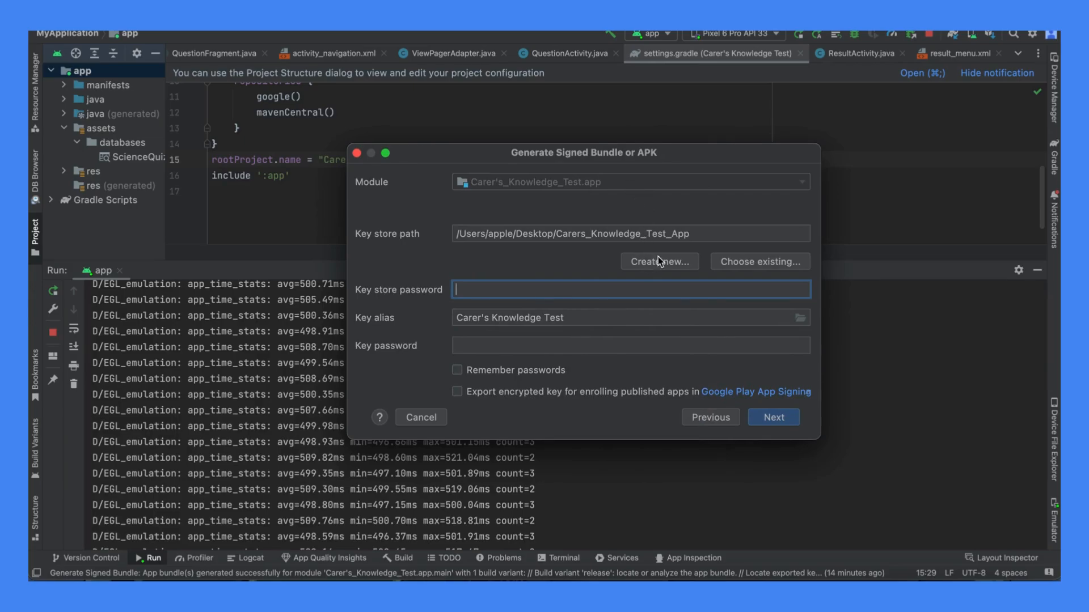
- Begin creating a new key store and enter "Youtubeguideversion(change the name as you wish)" as its file name
left_click(645, 263)
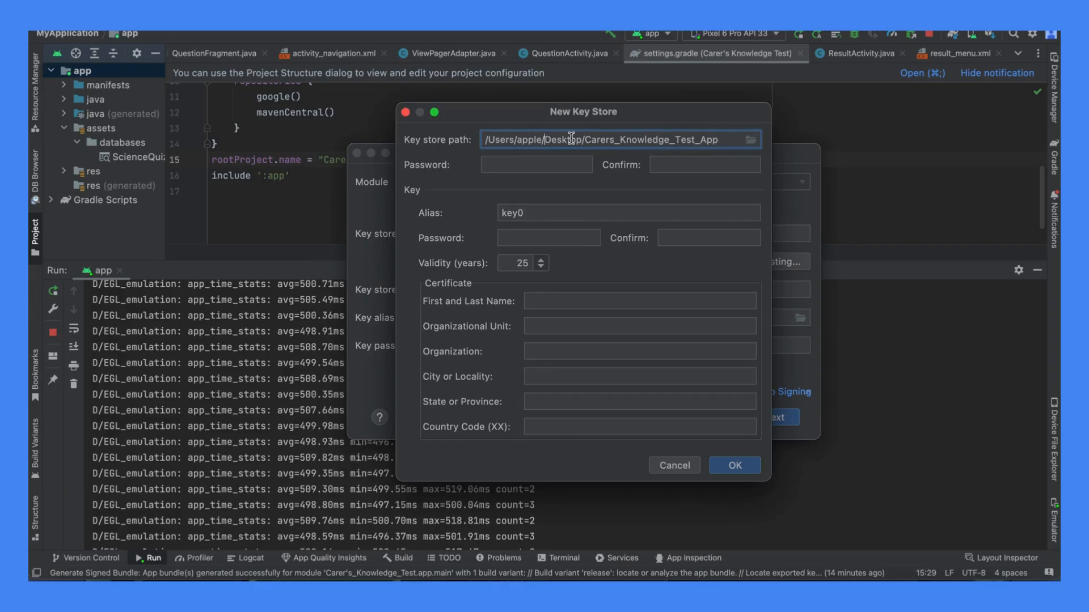
left_click(752, 142)
type("T")
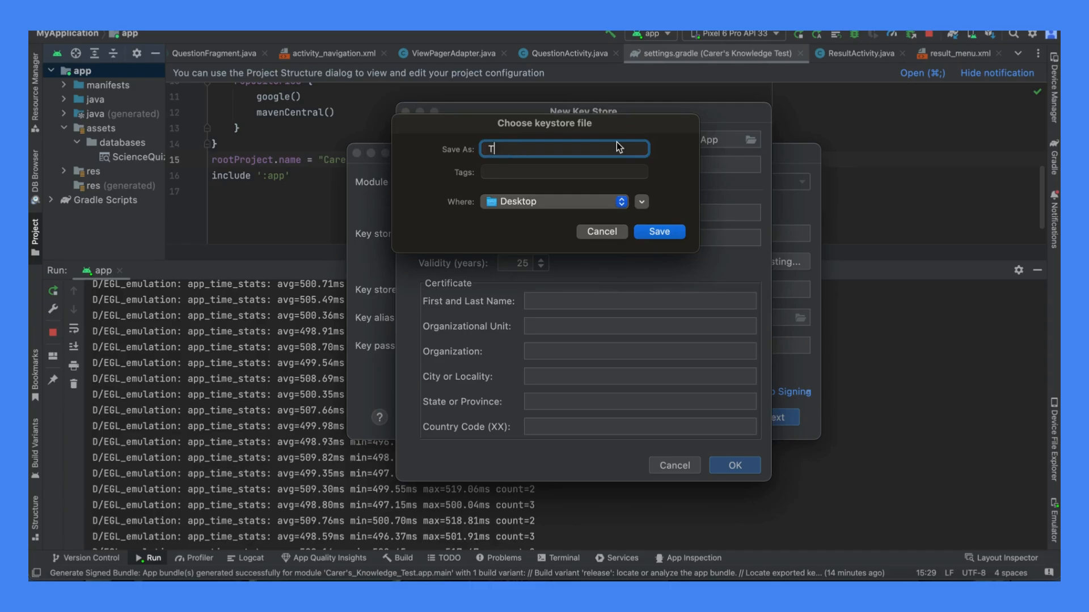
type("est")
key("BackSpace")
key("BackSpace")
key("BackSpace")
key("BackSpace")
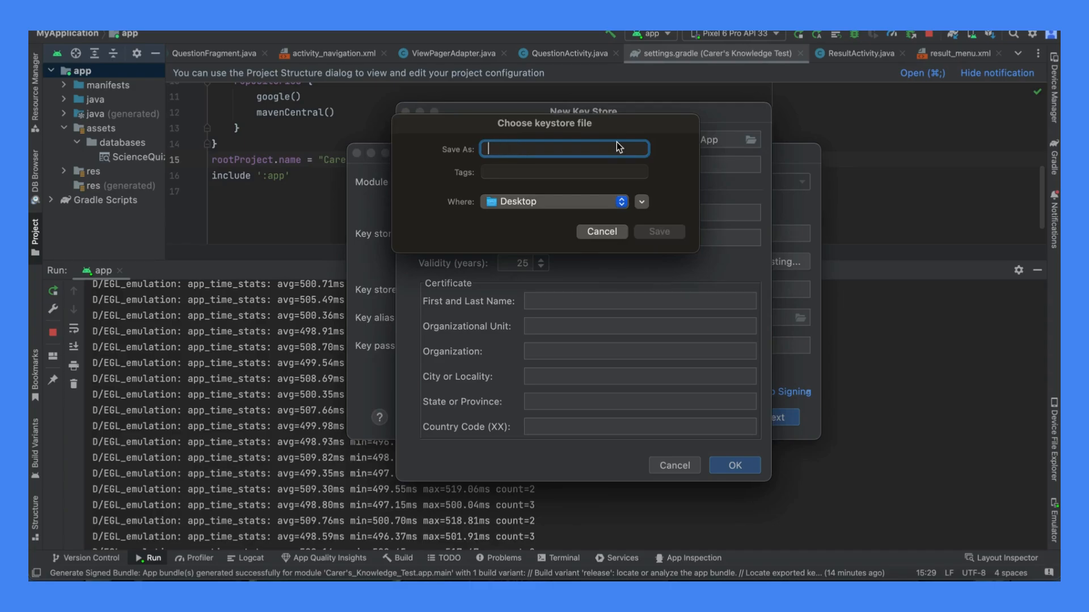
type("Youtubeguu")
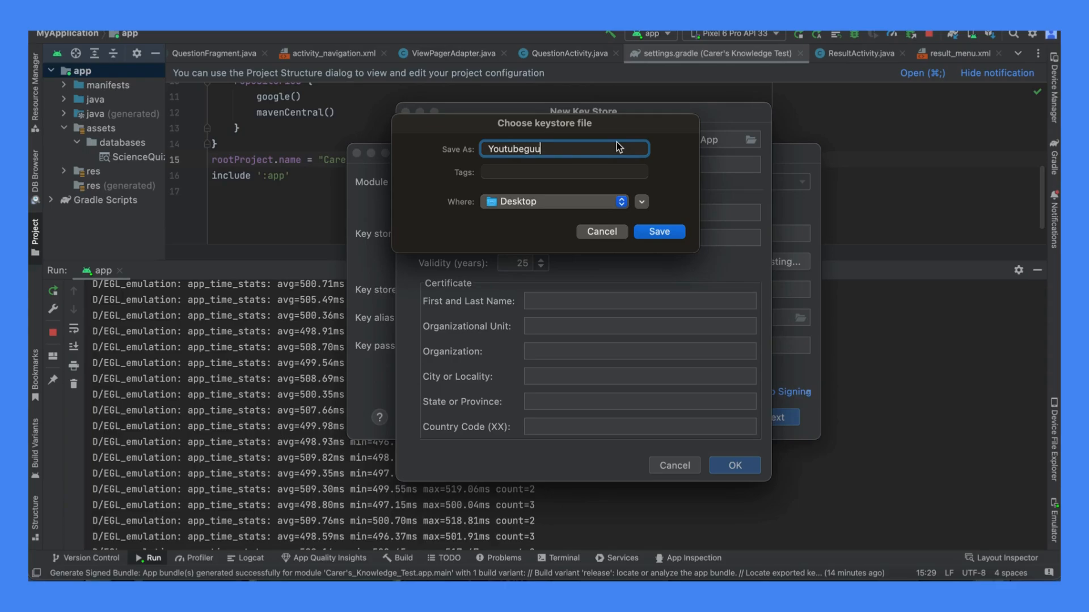
key("BackSpace")
type("ideve")
type("rsion")
type("(change the n")
type("ame ")
type("as you wis")
type("h")
type(")")
- Shorten the key store file name to Youtubeguideversion and try to save it on the Desktop
triple_click(644, 150)
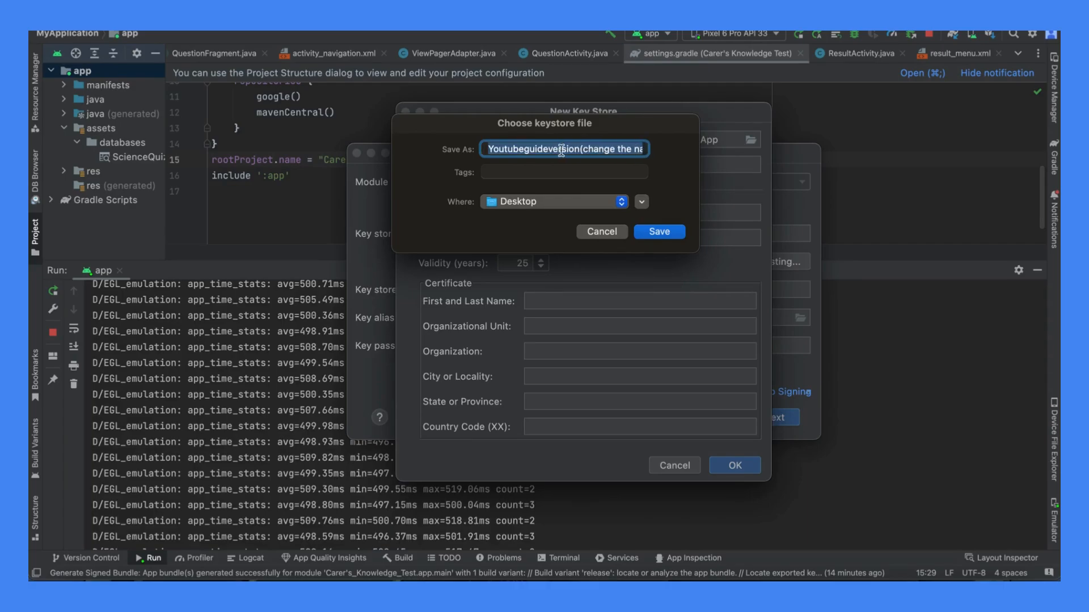
left_click(538, 147)
left_click_drag(579, 149, 659, 149)
key("BackSpace")
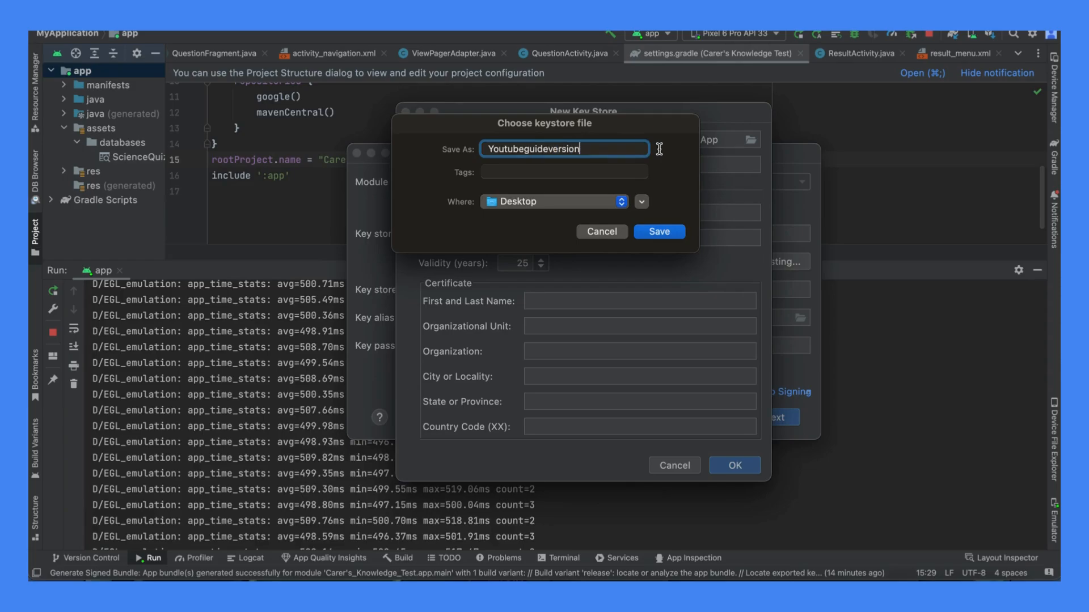
left_click(659, 232)
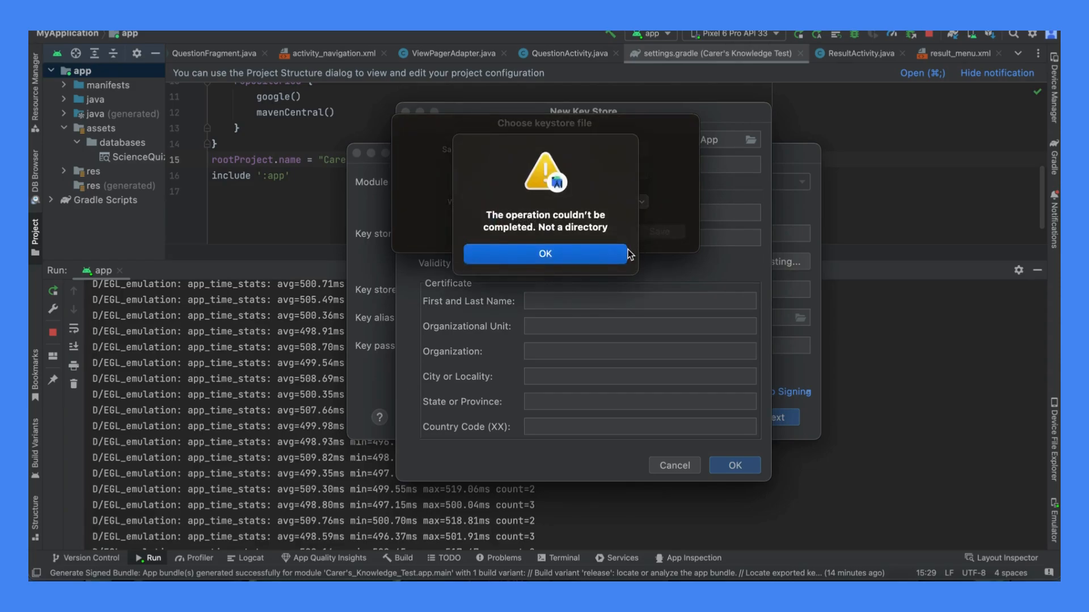
left_click(614, 264)
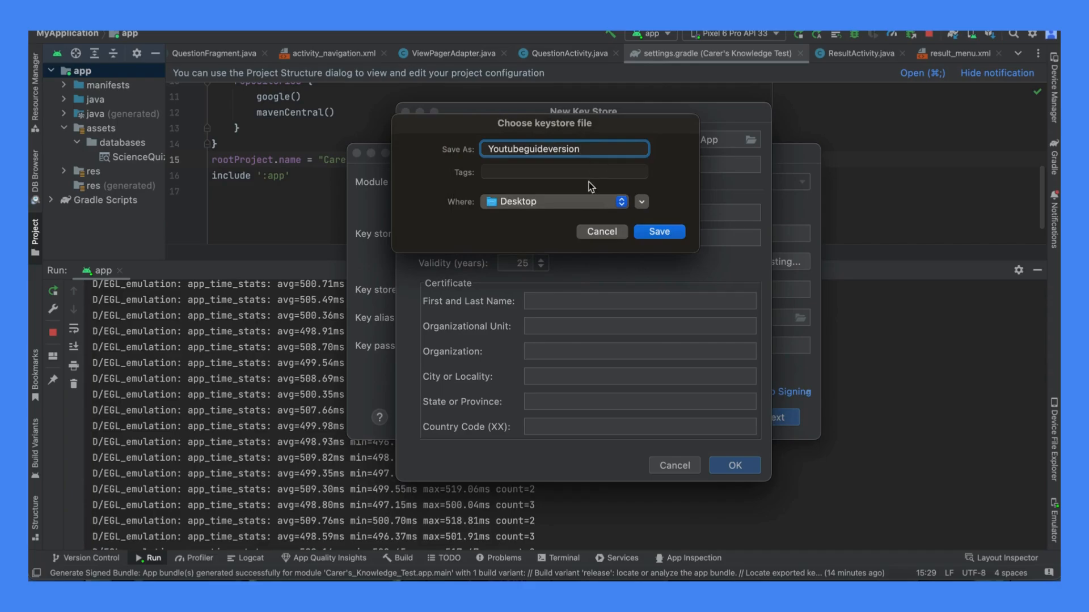
- Change the key store file name to youtubeguideversion and try again to save it in the favourite Desktop location
left_click(576, 200)
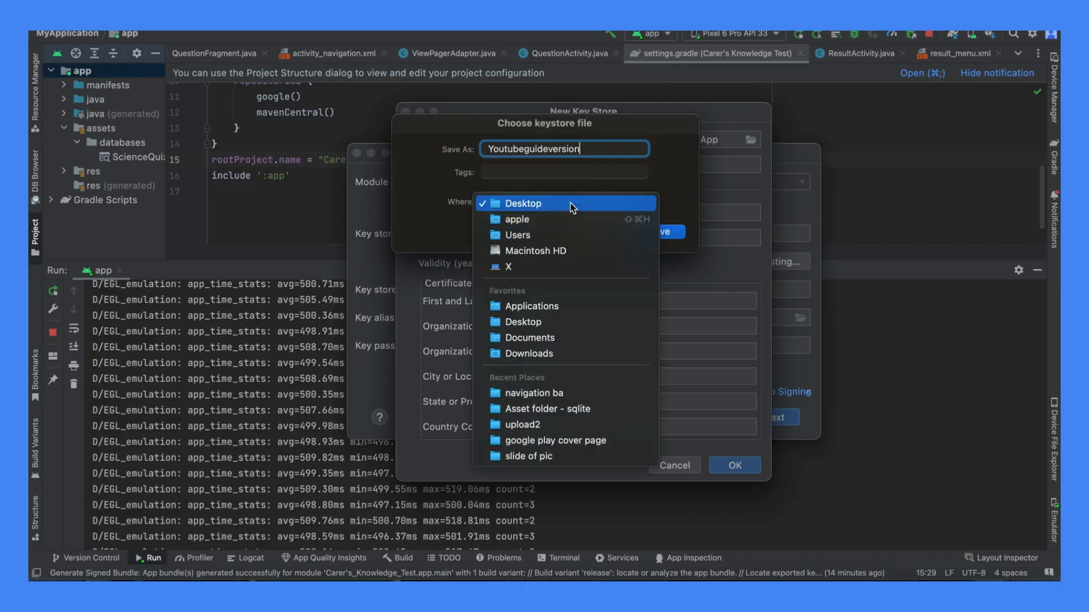
left_click(544, 321)
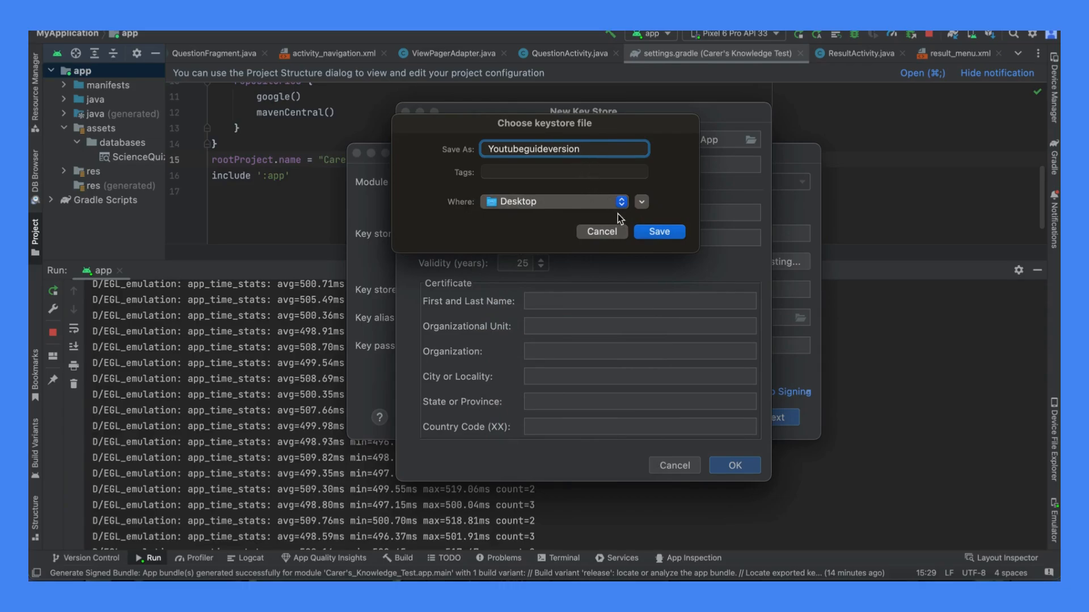
left_click(494, 148)
key("BackSpace")
type("y")
left_click(652, 231)
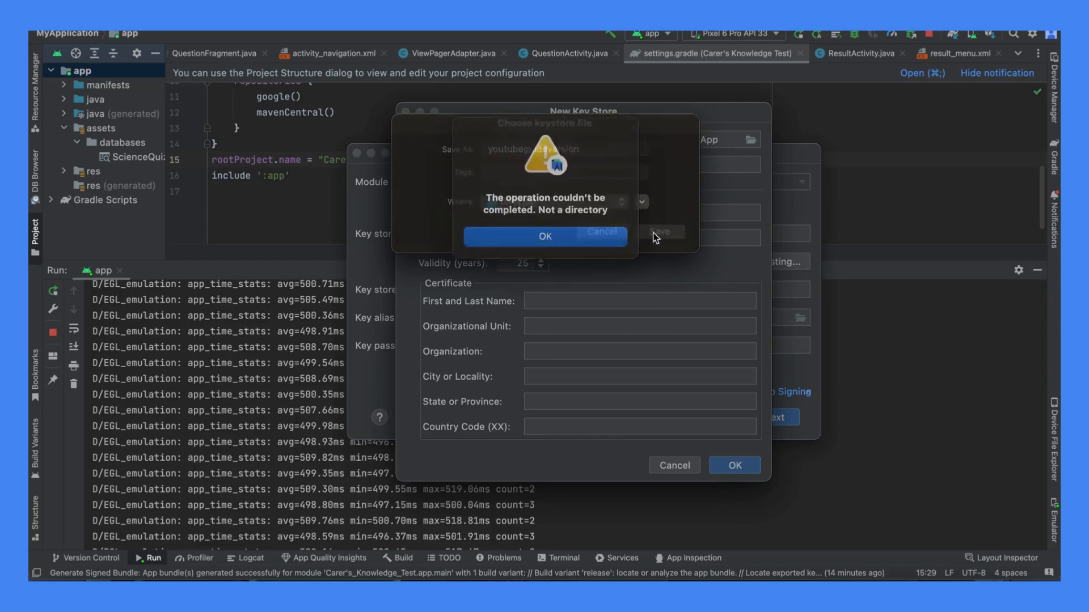
left_click(567, 253)
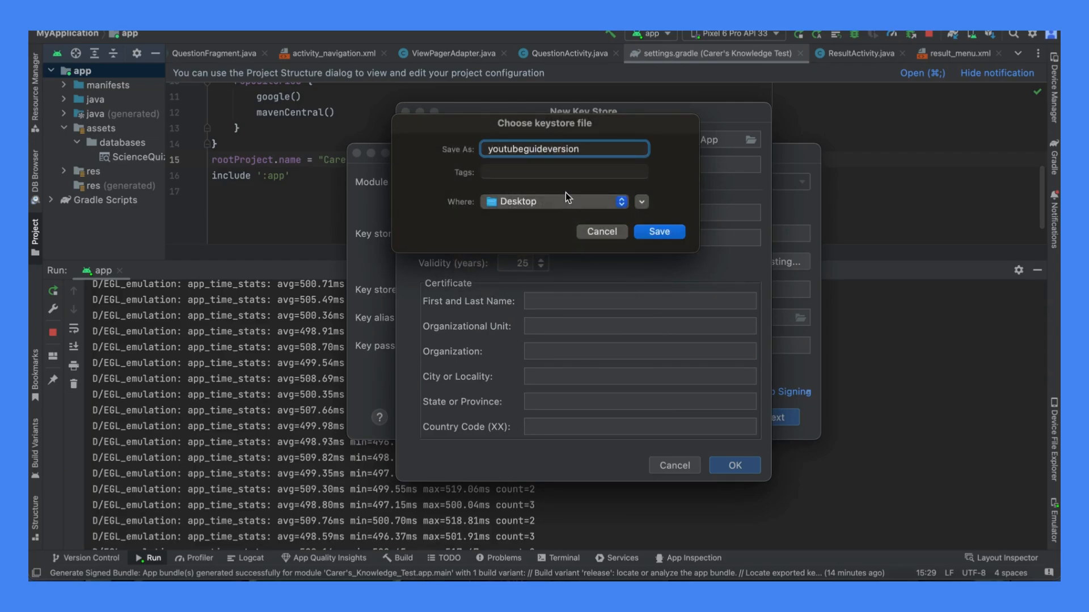
- Save the key store file in the "google play cover page" folder
left_click(565, 200)
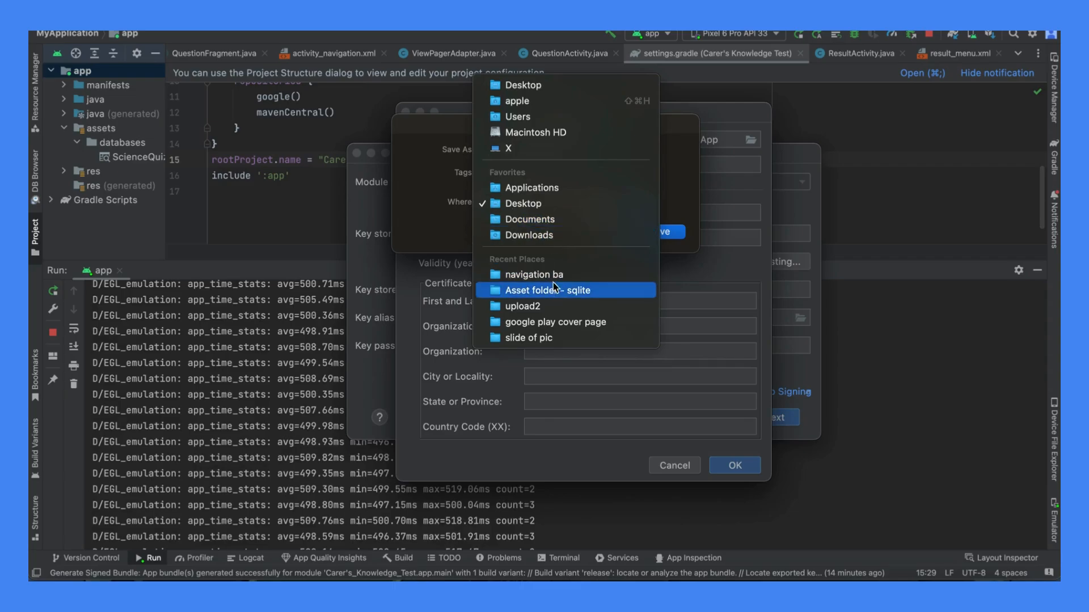
left_click(549, 321)
left_click(652, 233)
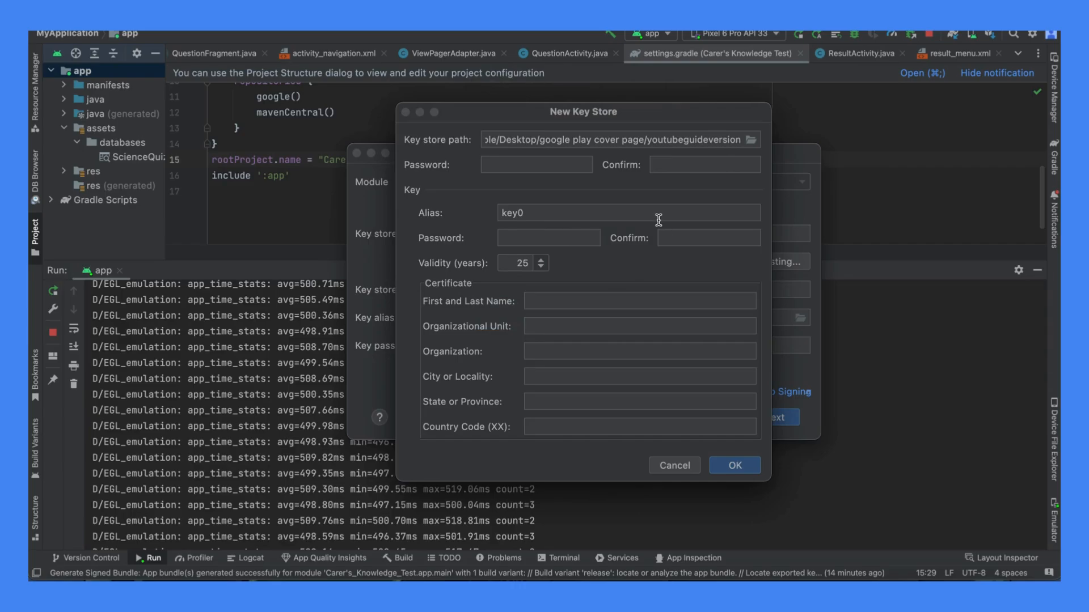
left_click(564, 165)
left_click(569, 301)
type("it has to ")
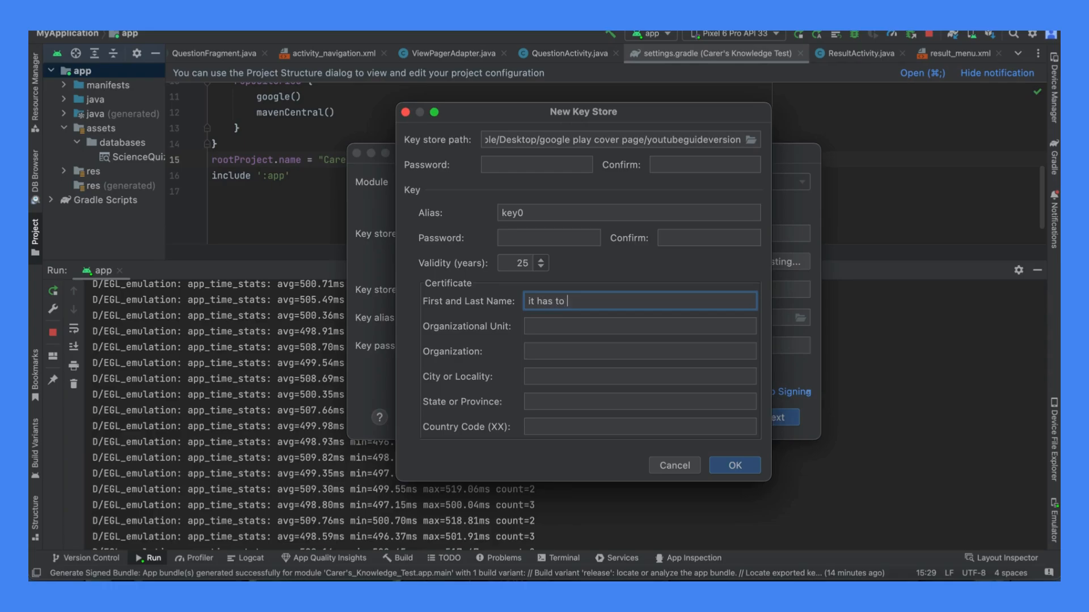
type("be the same password o")
type("r it wil")
type("l nto w")
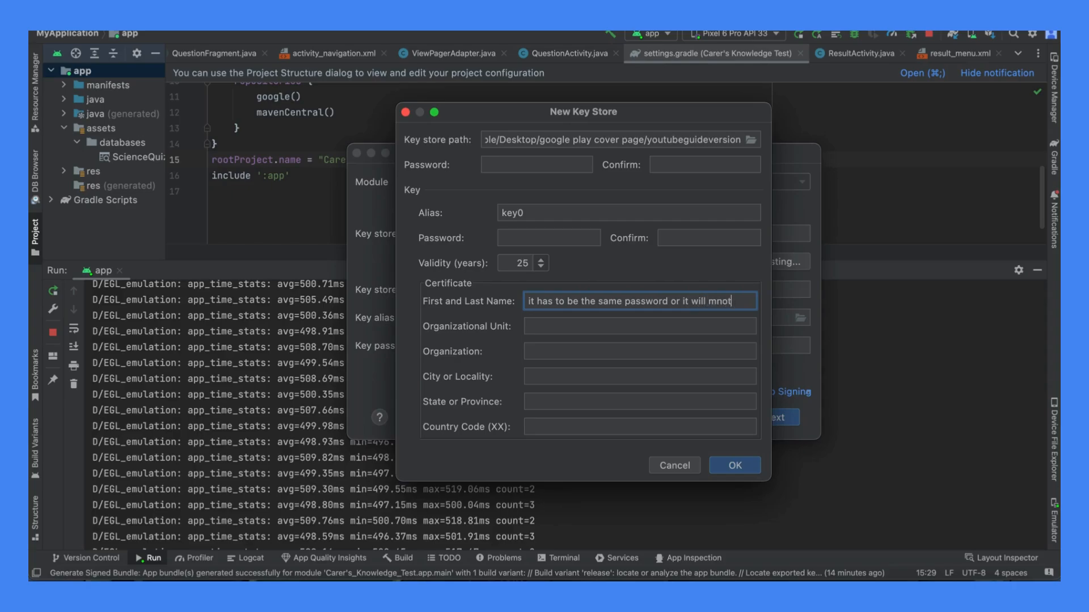
key("BackSpace")
key("BackSpace")
key("BackSpace")
key("BackSpace")
type("ot work")
key("super+a")
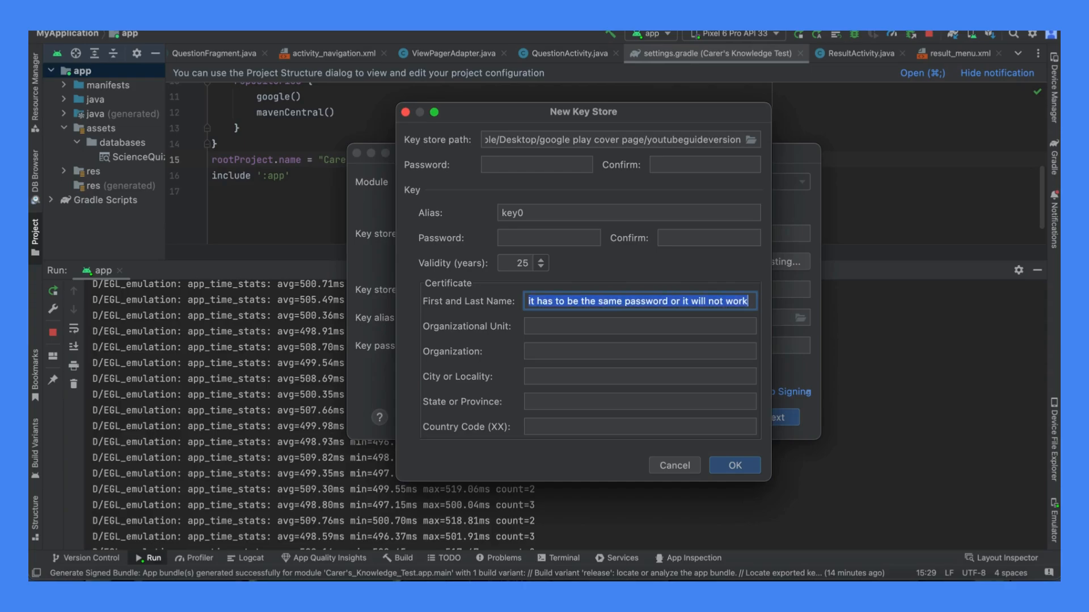
key("BackSpace")
type("yoiu")
key("BackSpace")
key("BackSpace")
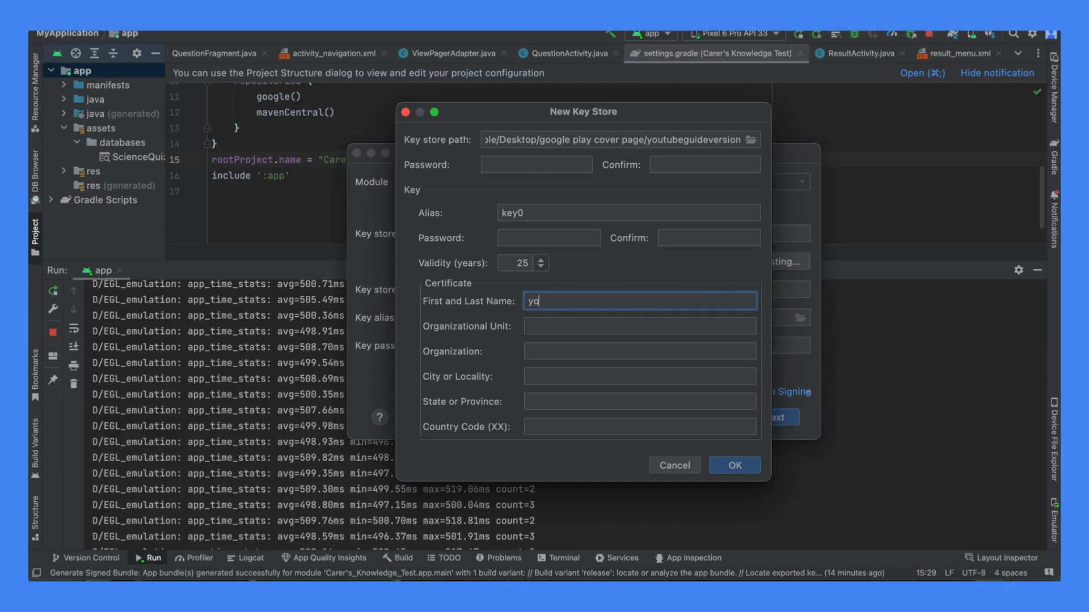
type("u will get an error message like this o")
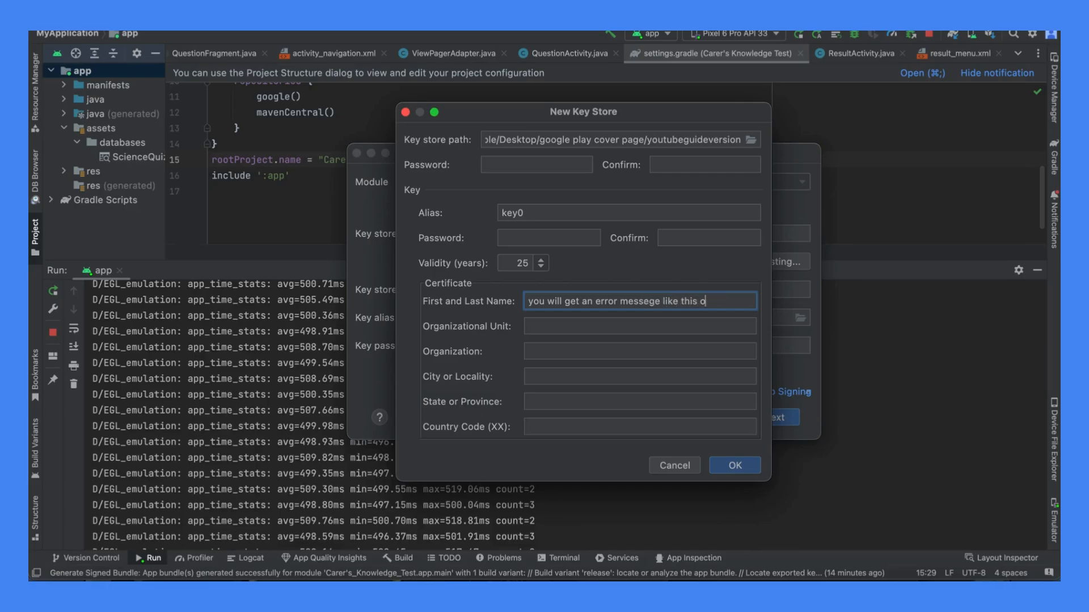
type("ne")
key("super+a")
key("BackSpace")
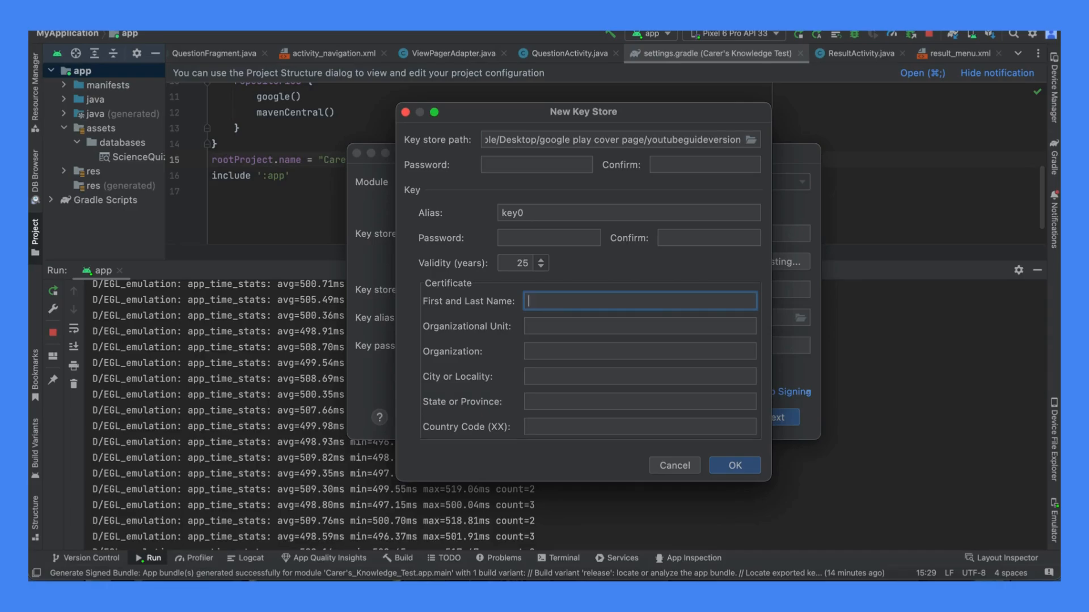
- Enter the key store password and repeat it in the confirmation field
left_click(529, 170)
type("123456")
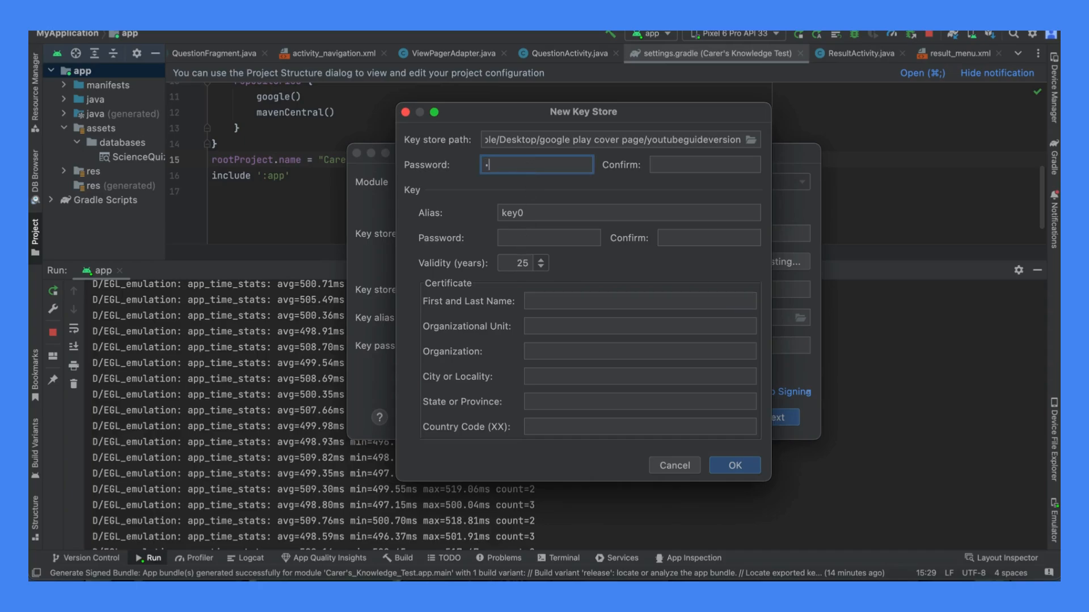
type("78")
left_click(649, 166)
type("1")
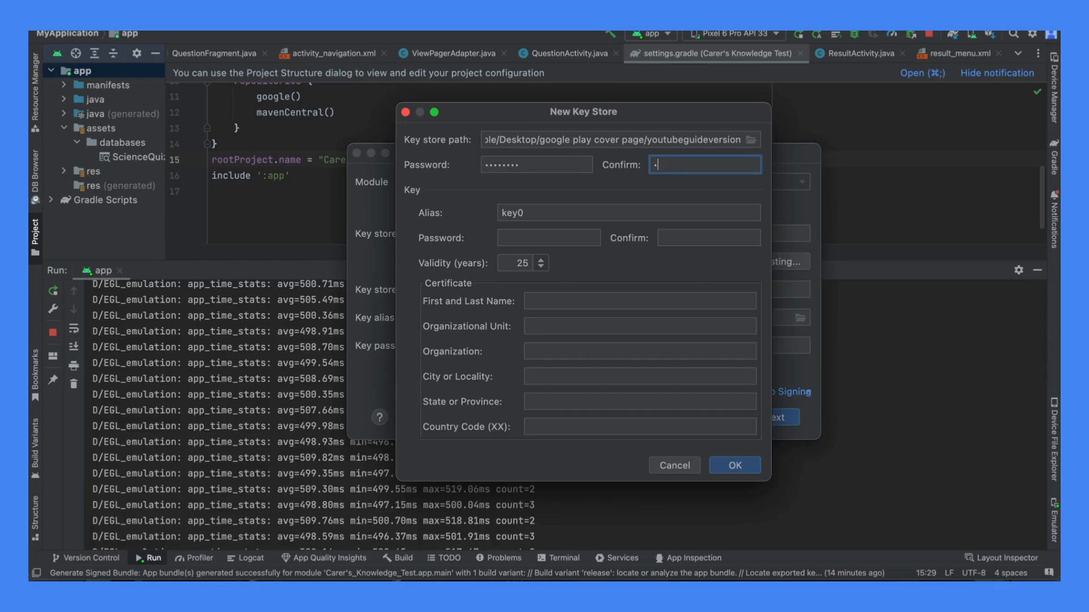
type("2345678")
left_click(589, 240)
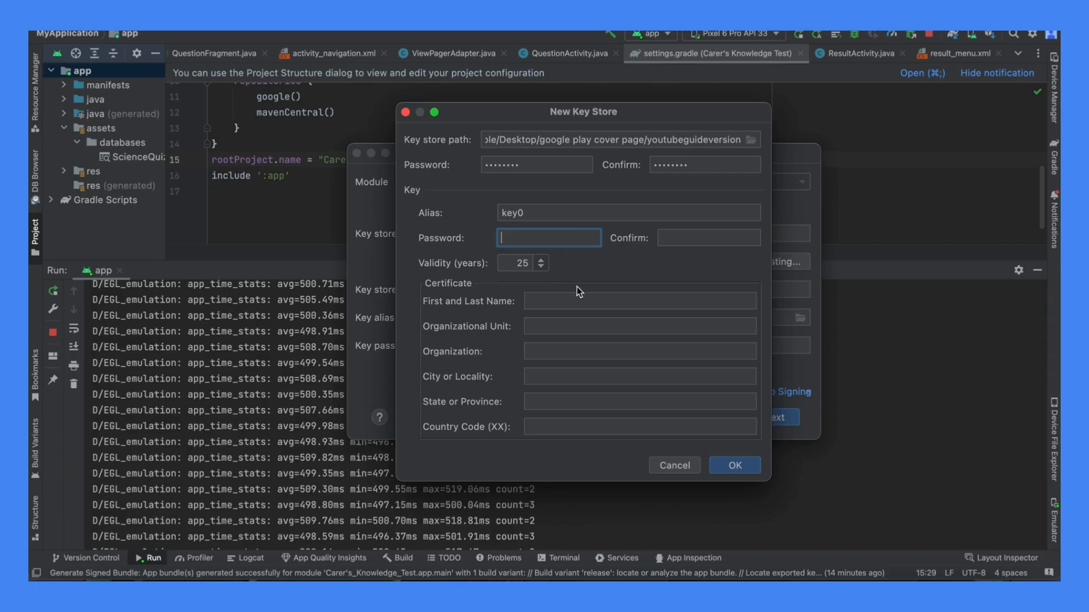
left_click(577, 301)
type("so b")
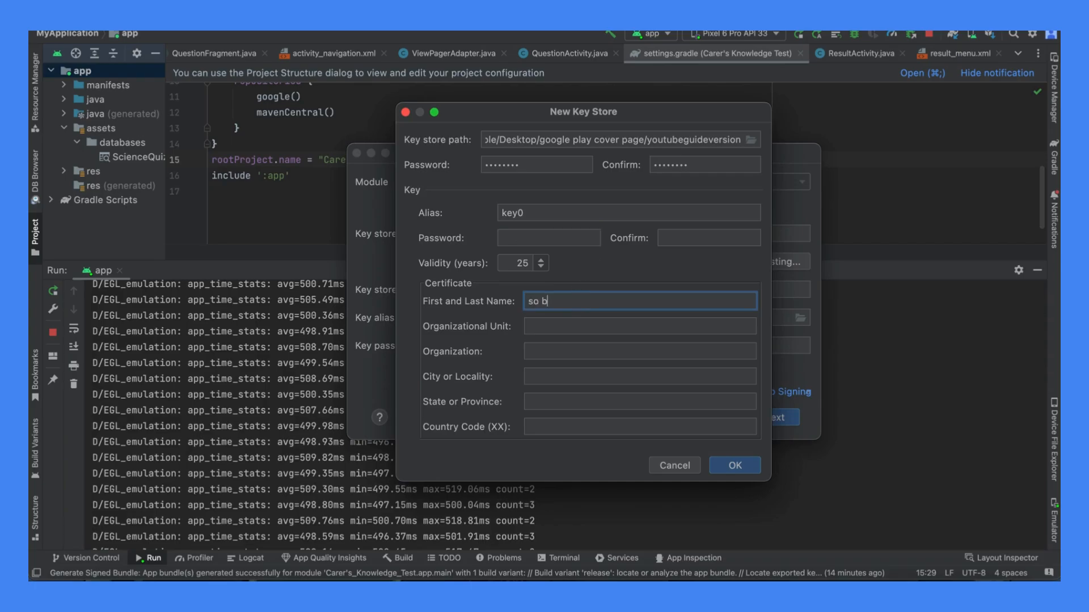
type("oth key and")
key("BackSpace")
key("BackSpace")
key("BackSpace")
key("BackSpace")
type("path and key alias has to have same ")
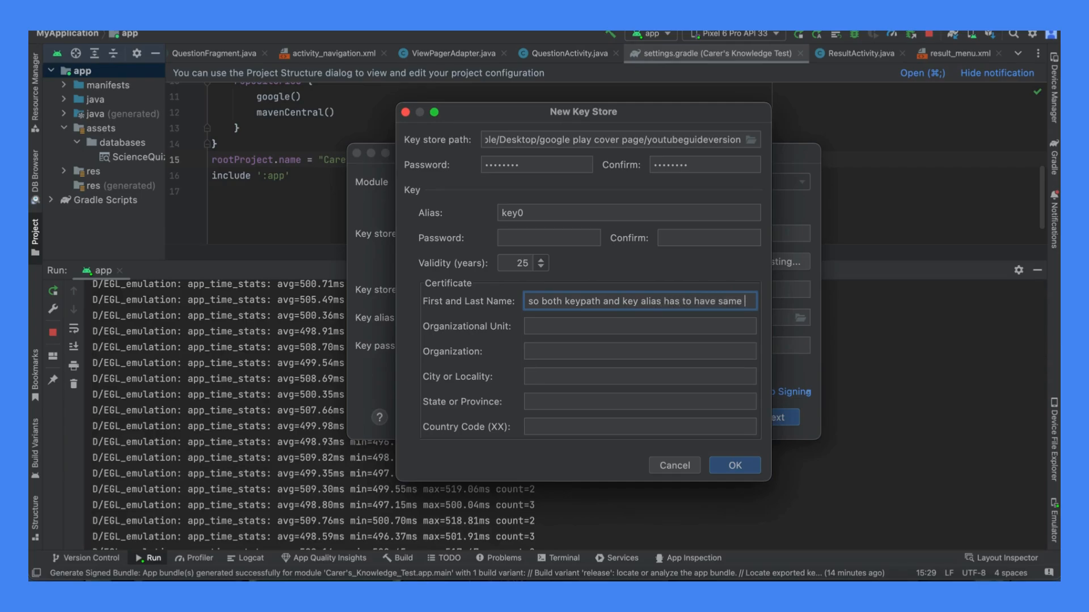
type("password")
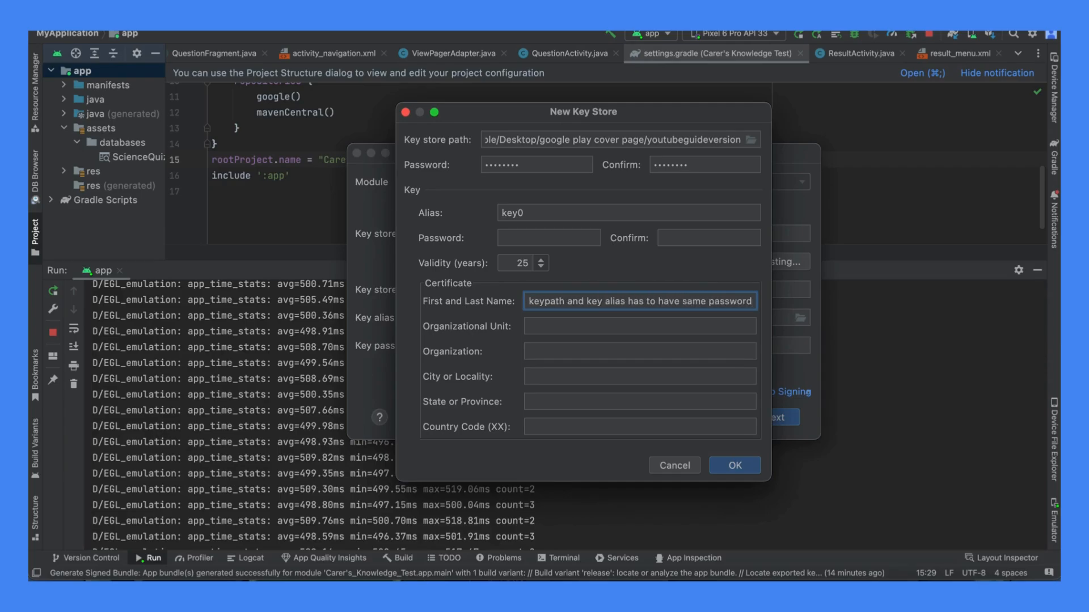
triple_click(575, 301)
key("BackSpace")
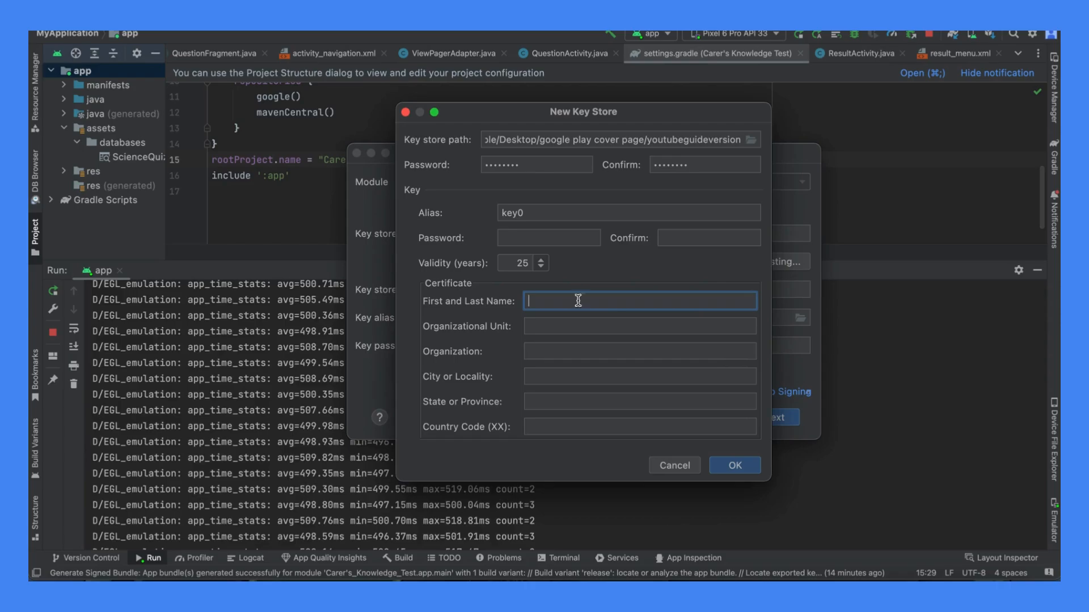
- Enter the password for the key alias key0 and repeat it in its confirmation field
left_click(564, 238)
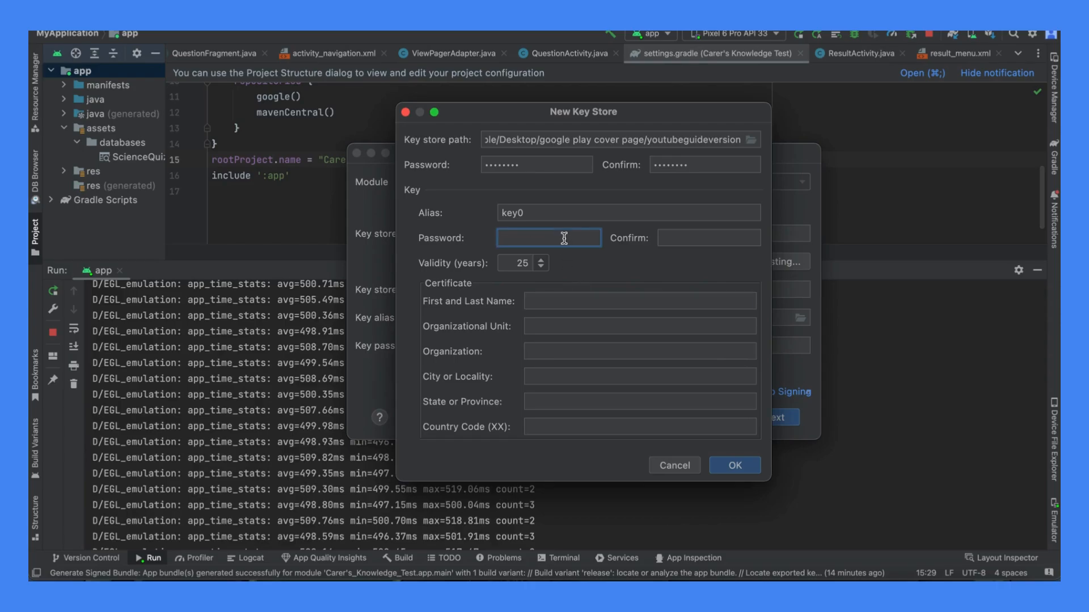
type("•••")
left_click(671, 244)
type("•••")
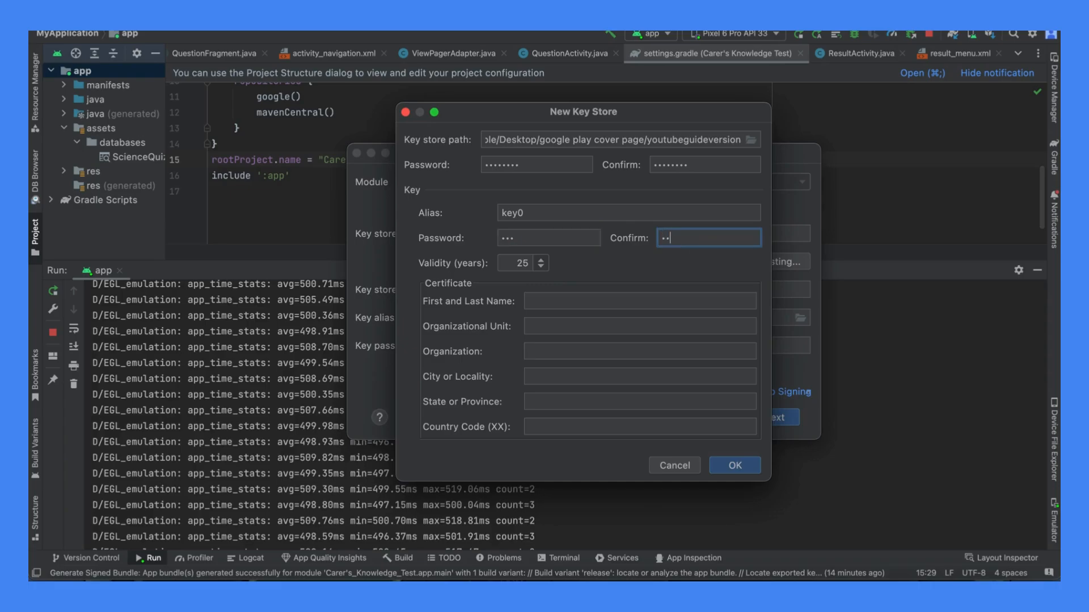
- Fill in the certificate's first and last name, set the state to london and the country code to uk, and submit the key store details
left_click(575, 300)
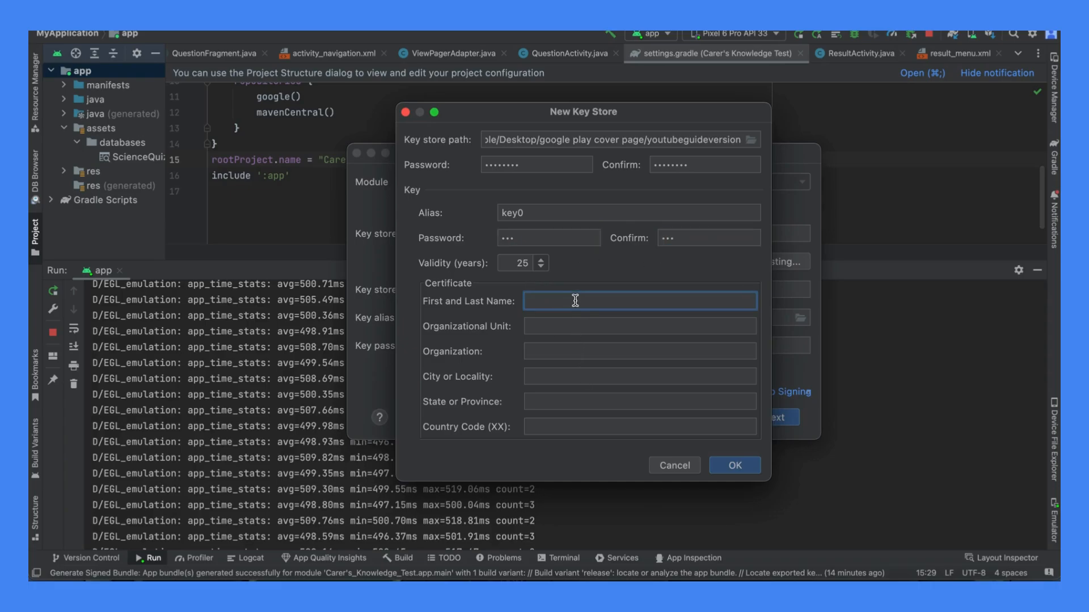
type("Pepematrix")
left_click(558, 423)
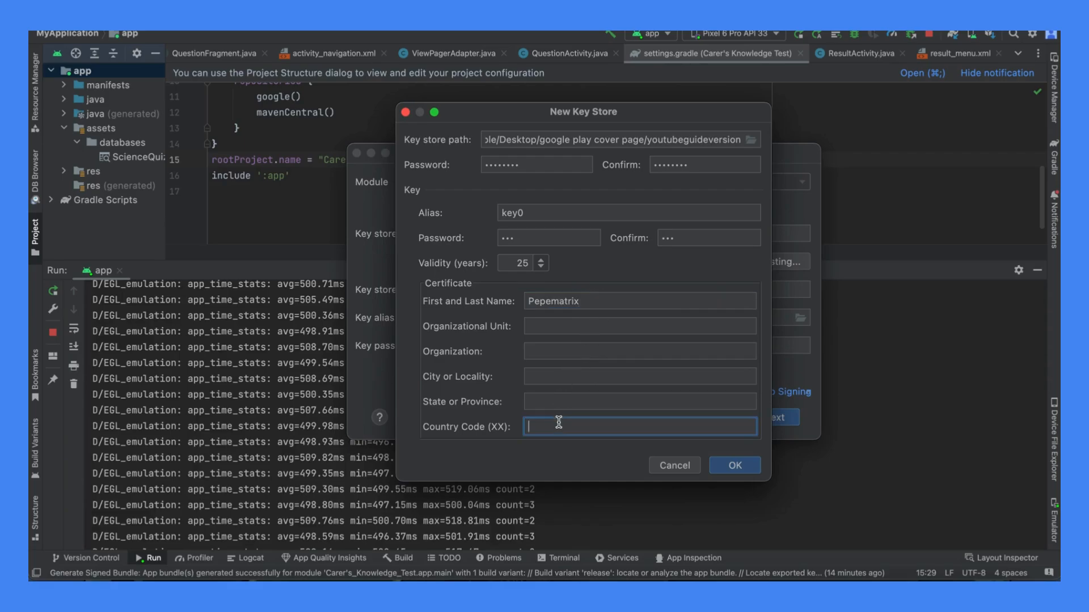
type("uk")
left_click(595, 404)
type("london")
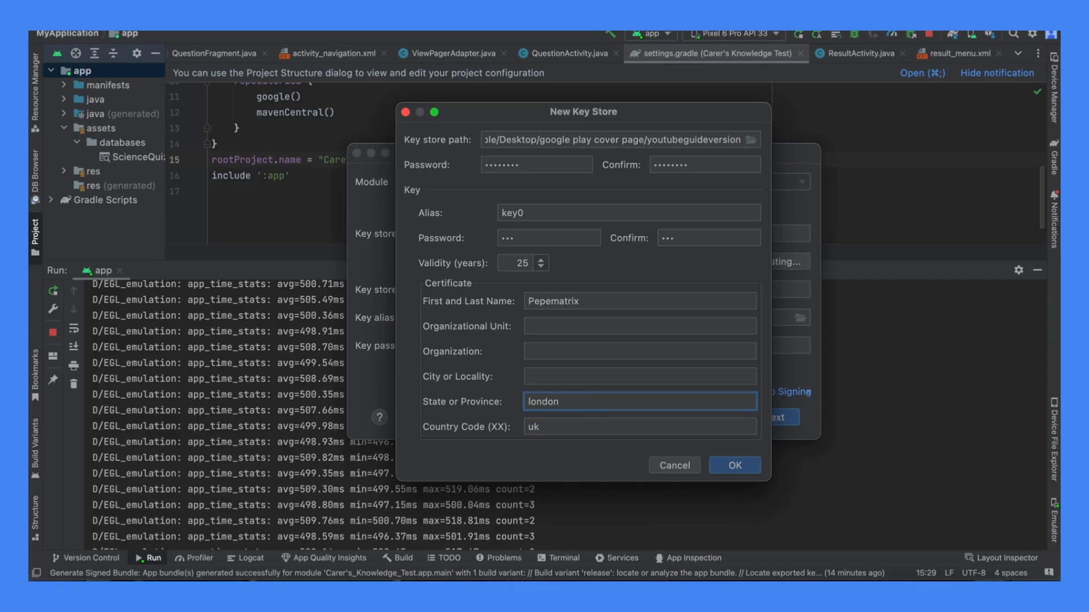
left_click(733, 471)
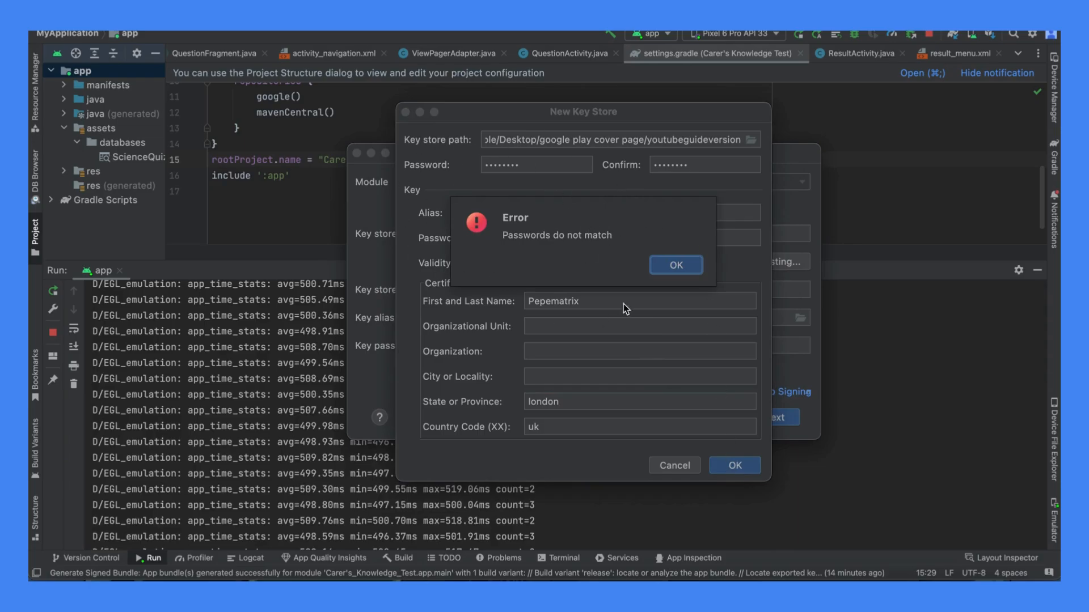
left_click(670, 275)
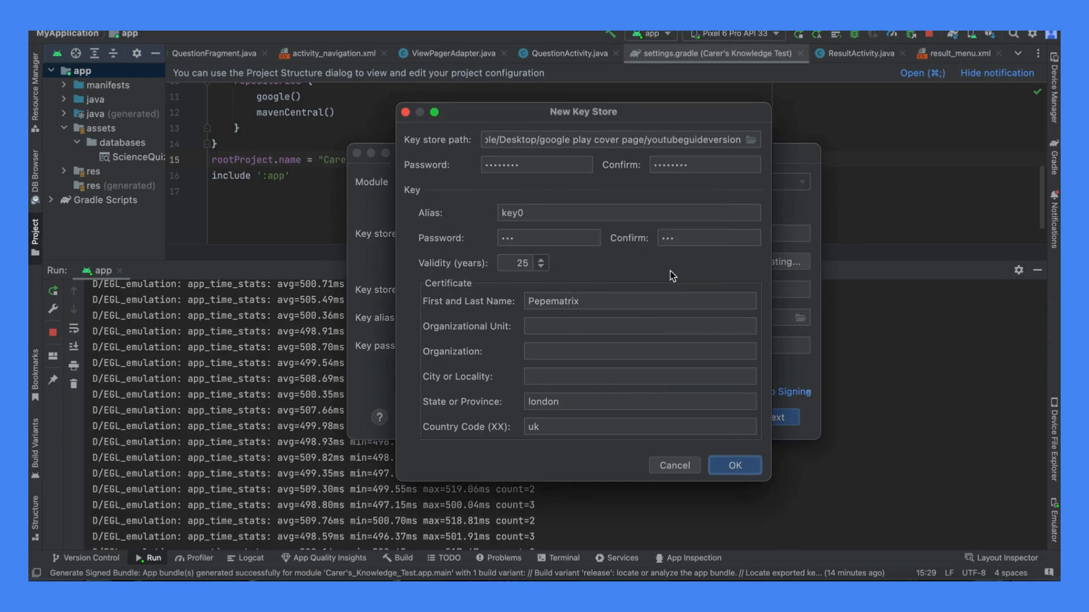
- Try to create the key store with a re-entered key store password and matching confirmation
double_click(675, 167)
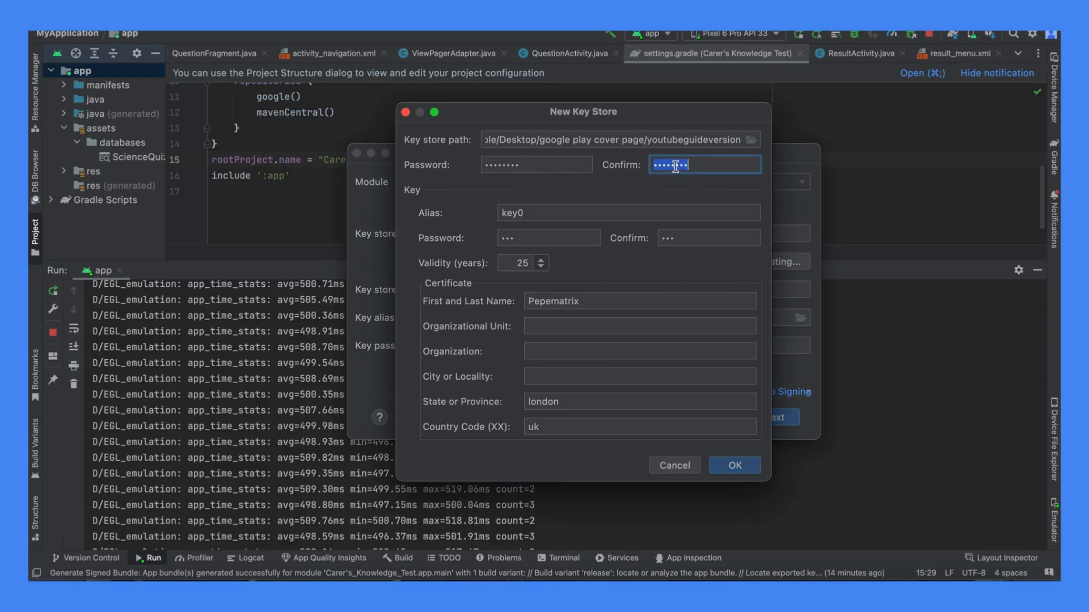
key("BackSpace")
type("••••")
double_click(557, 165)
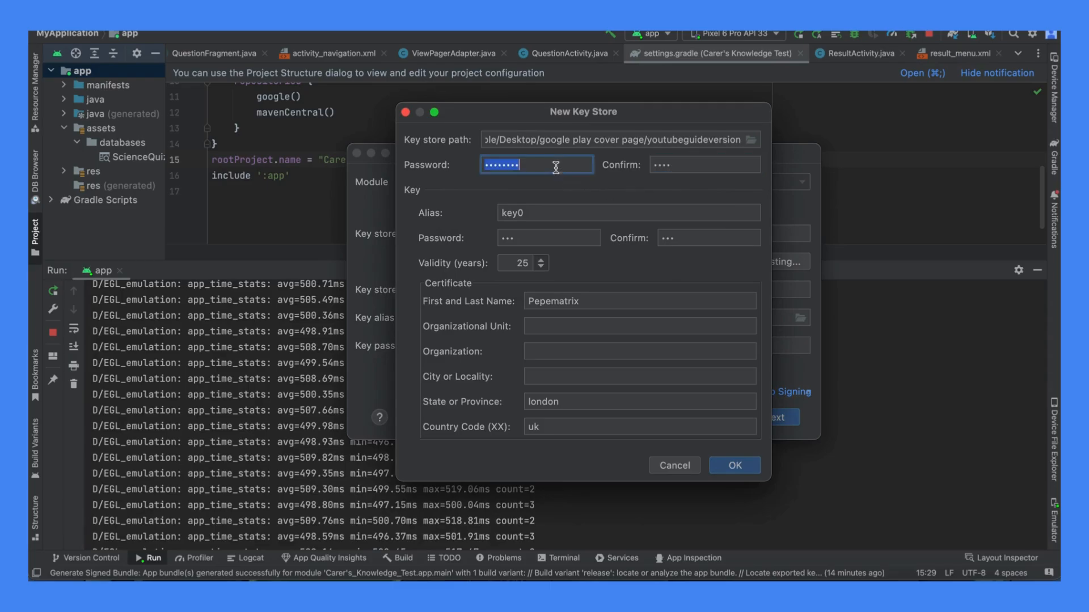
key("BackSpace")
type("••••")
left_click(727, 465)
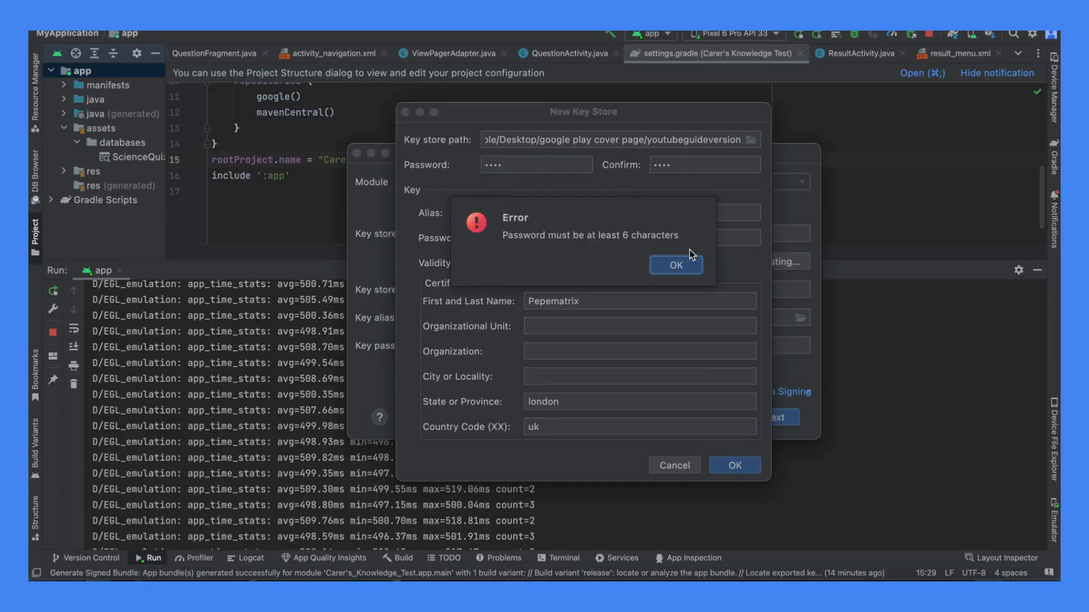
- Enter a six-character key store password and repeat it in the confirmation field
left_click(512, 164)
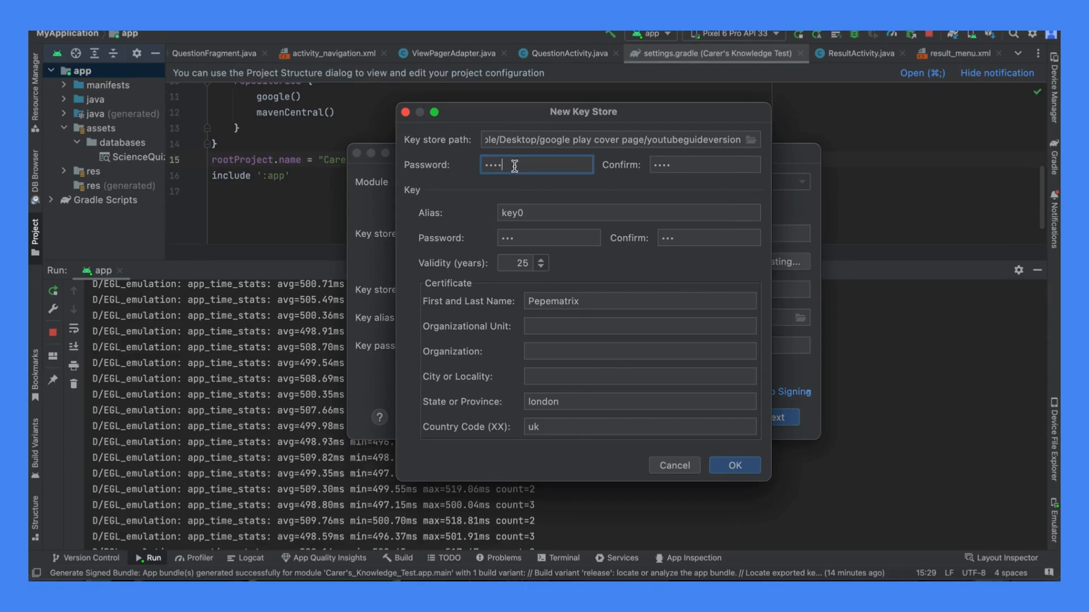
key("BackSpace")
key("BackSpace")
key("BackSpace")
key("BackSpace")
type("••••••")
double_click(665, 166)
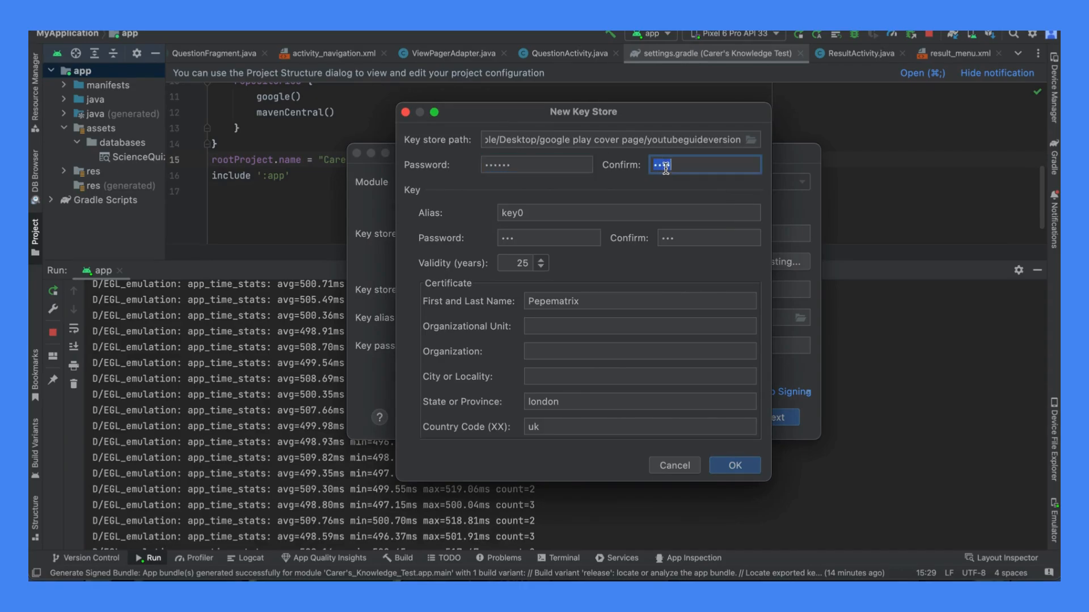
type("••••••")
- Replace the key0 password and its confirmation with a longer matching password, and create the key store
left_click(684, 239)
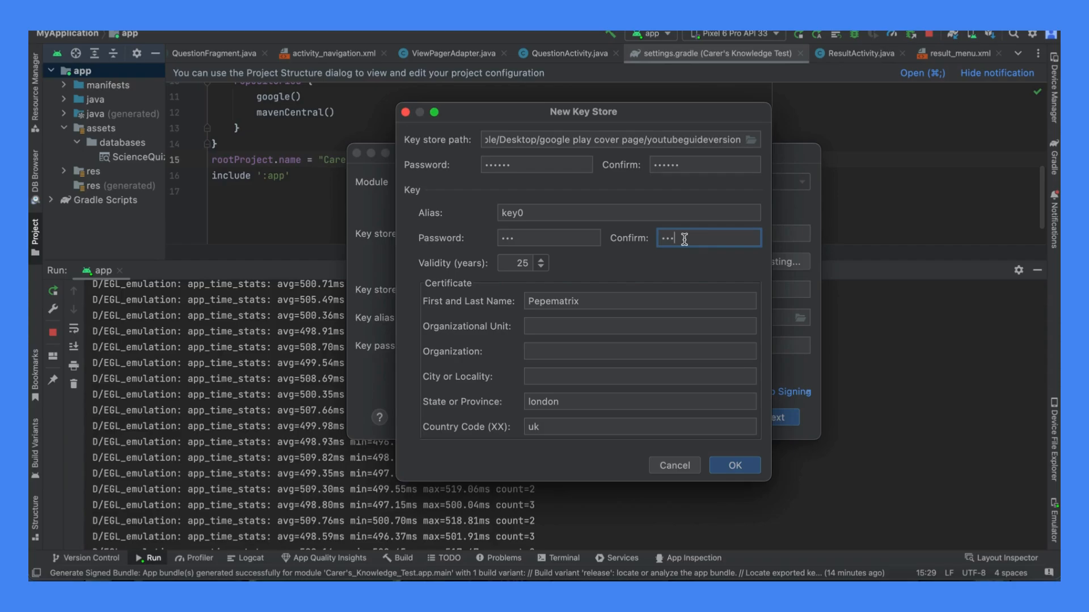
type("•••••••••")
key("BackSpace")
key("BackSpace")
key("BackSpace")
key("BackSpace")
key("BackSpace")
key("BackSpace")
key("BackSpace")
key("BackSpace")
key("BackSpace")
key("BackSpace")
key("BackSpace")
key("BackSpace")
type("•••••••••••")
left_click(577, 233)
key("BackSpace")
key("BackSpace")
key("BackSpace")
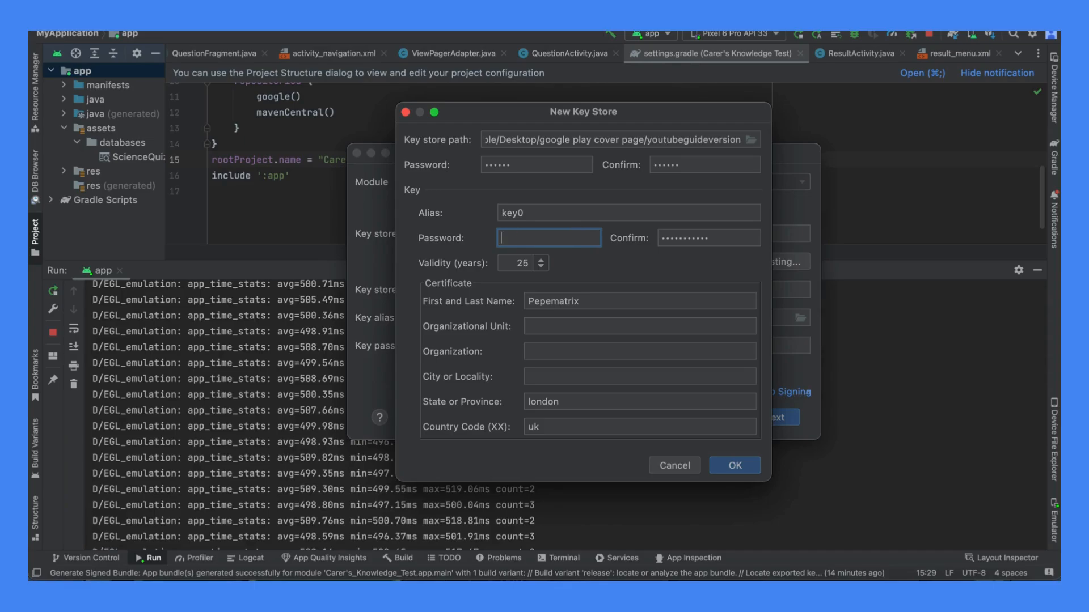
type("•••••••••••")
left_click(740, 464)
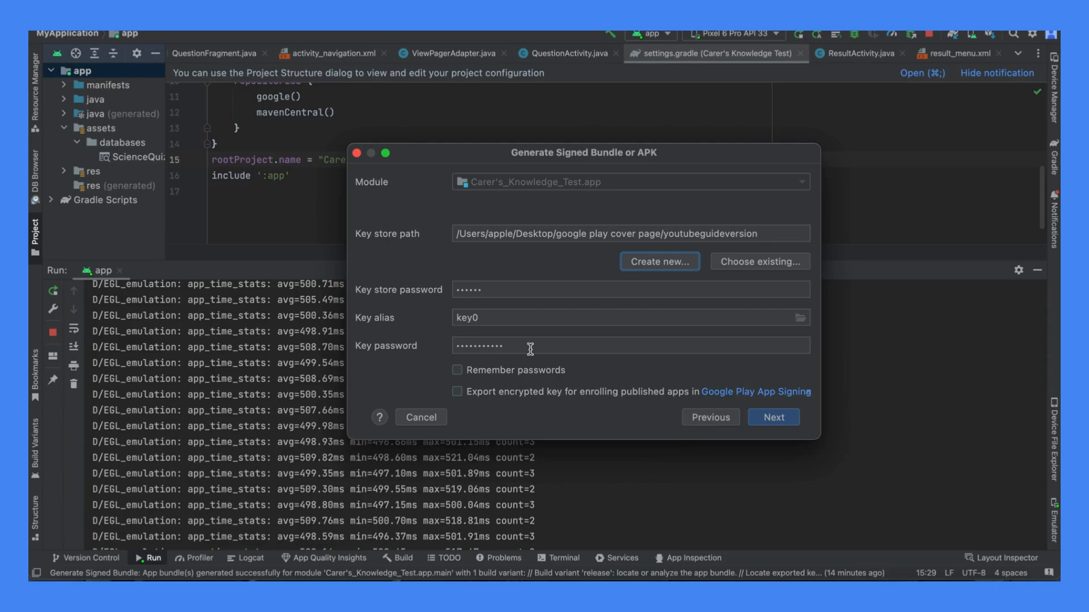
double_click(502, 318)
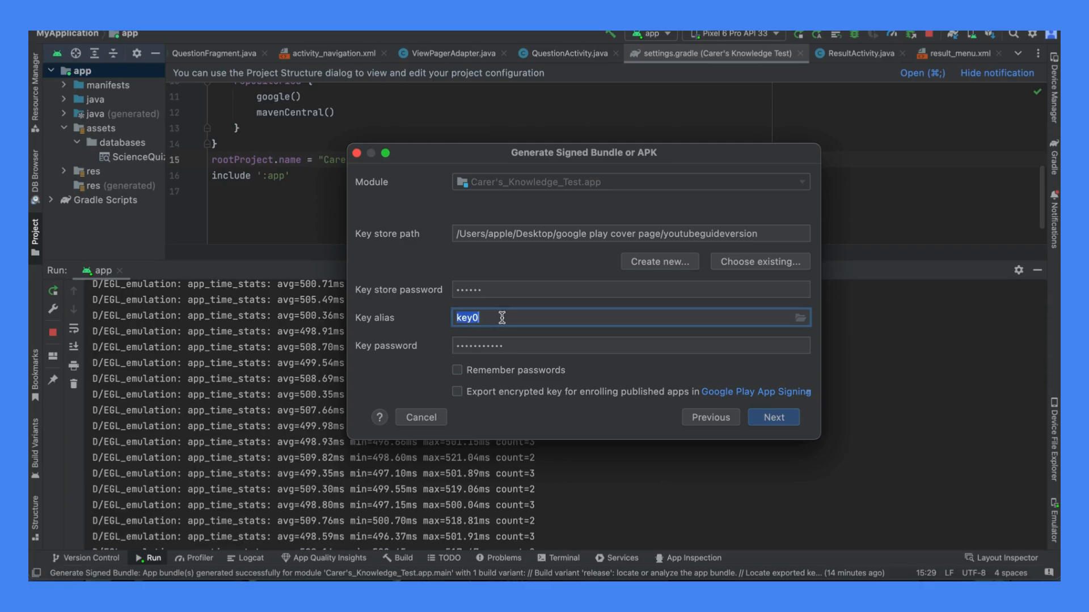
key("BackSpace")
type("you can change the name -")
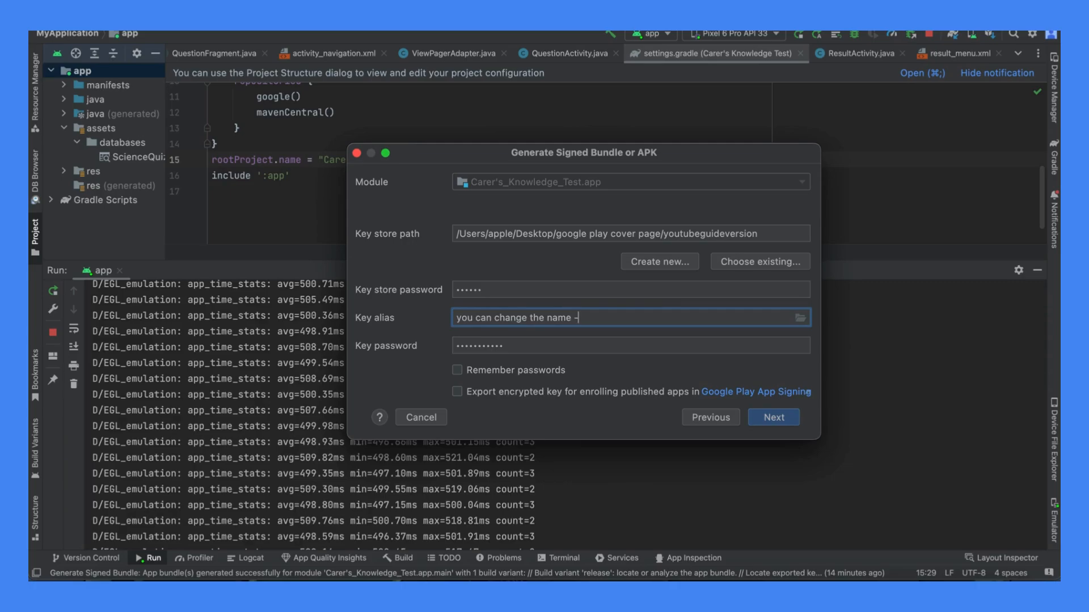
type(" I forgot to change it so ")
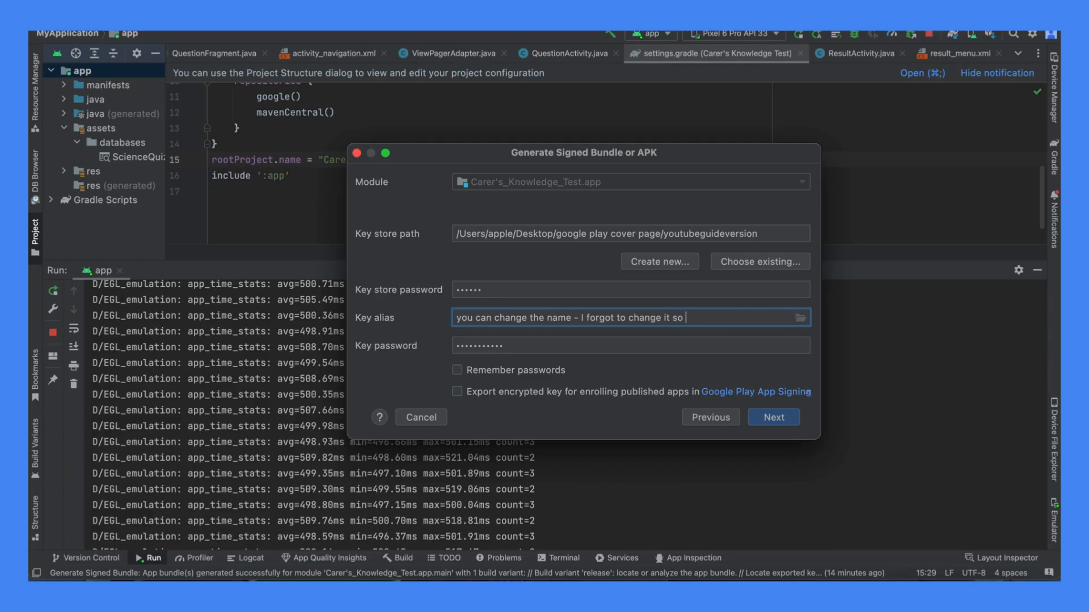
type("we will just use this name")
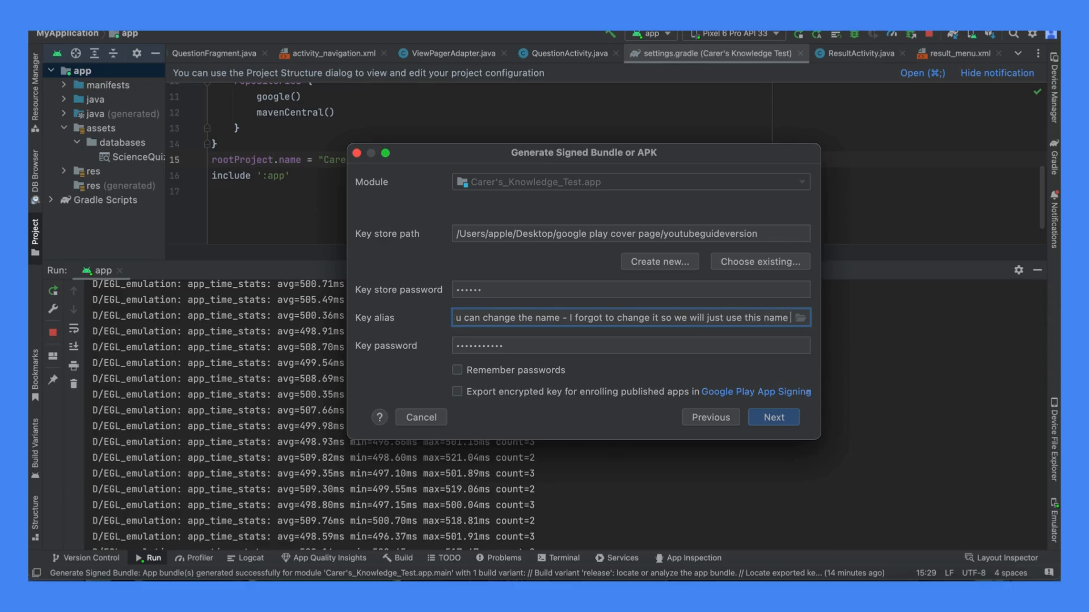
key("super+a")
type("key0")
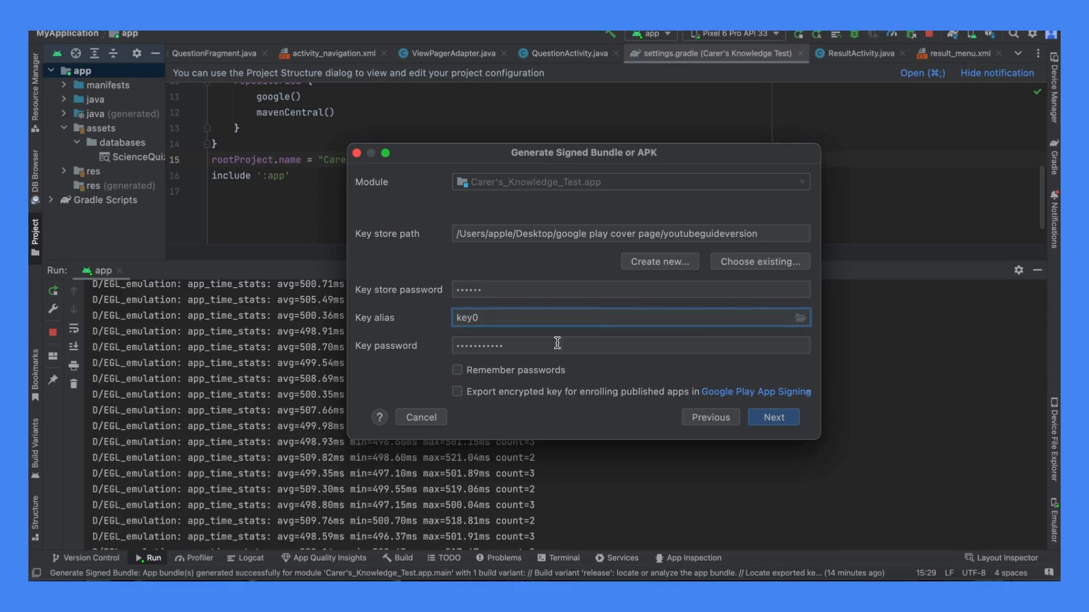
- Accept the key details and create the signed bundle with the release build variant
left_click(772, 418)
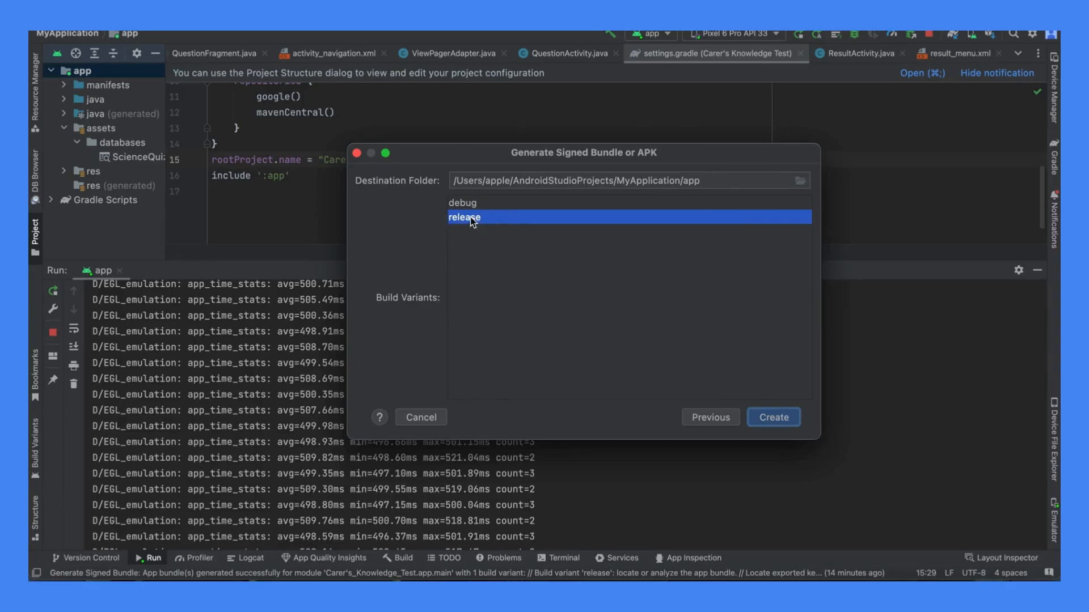
left_click(783, 419)
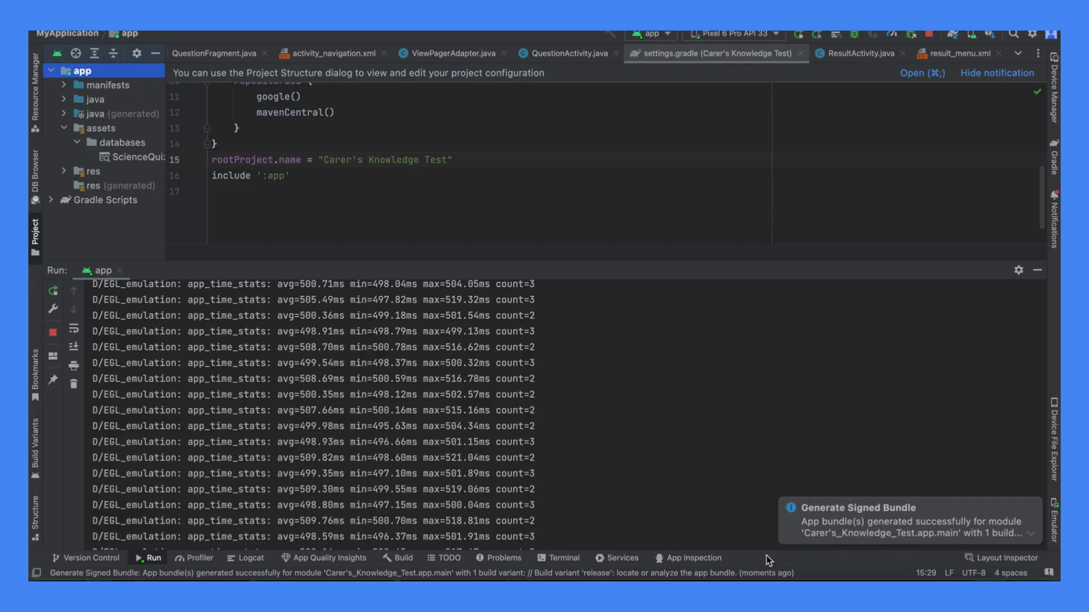
- Review the notifications and locate the app bundle from the latest Generate Signed Bundle notification
left_click(1031, 534)
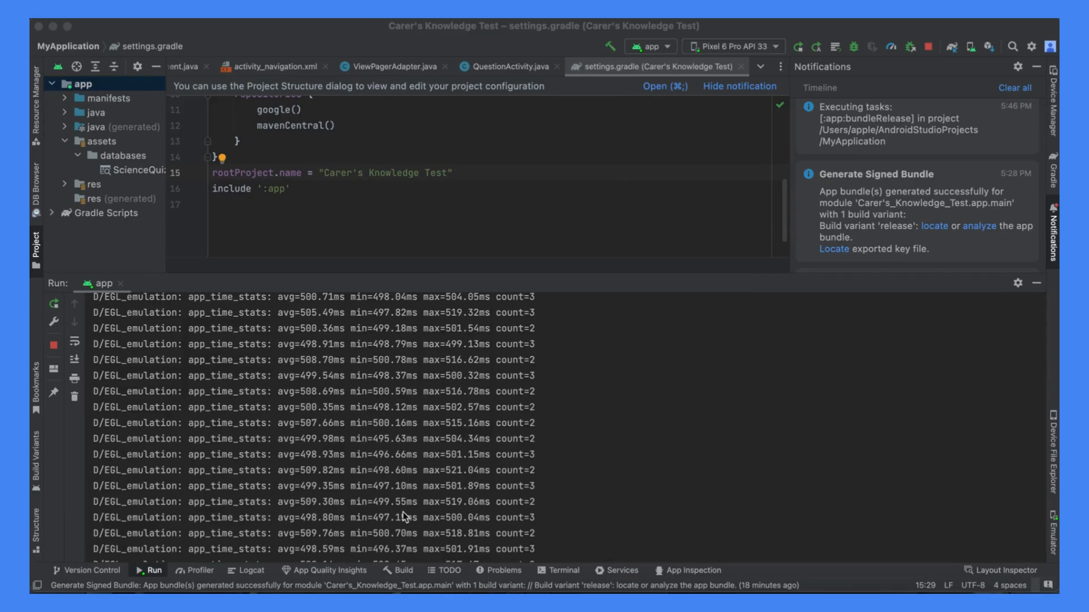
left_click(166, 590)
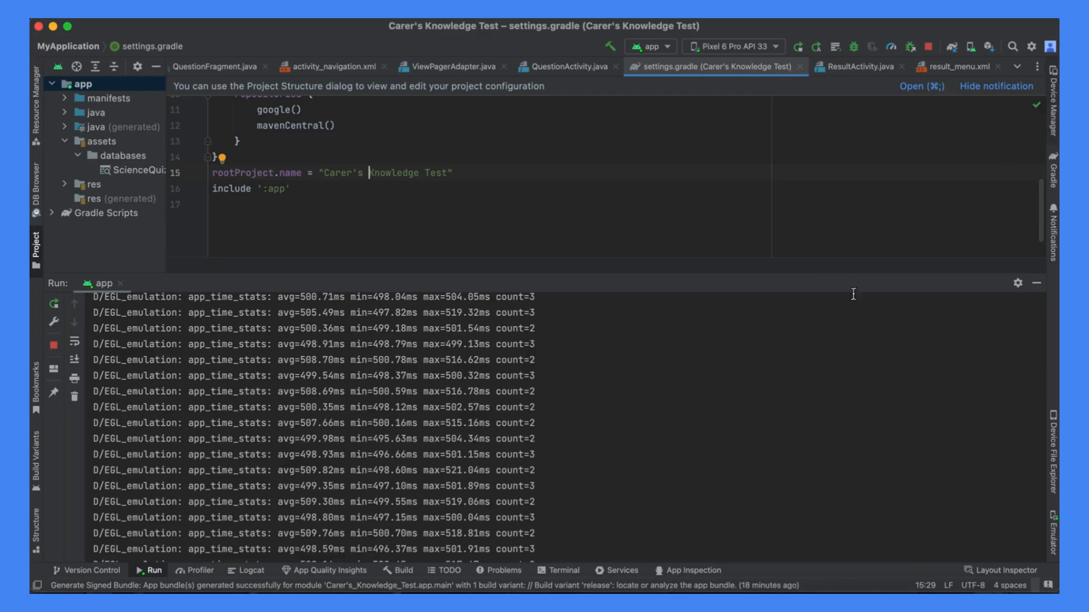
left_click(1053, 236)
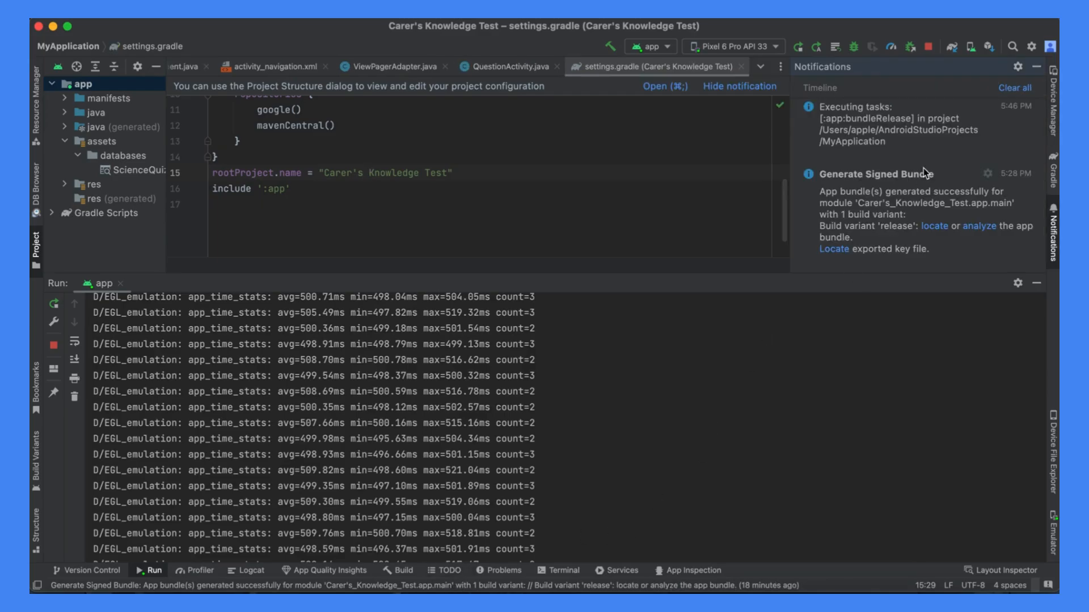
scroll(925, 172, "down", 3)
scroll(923, 168, "up", 4)
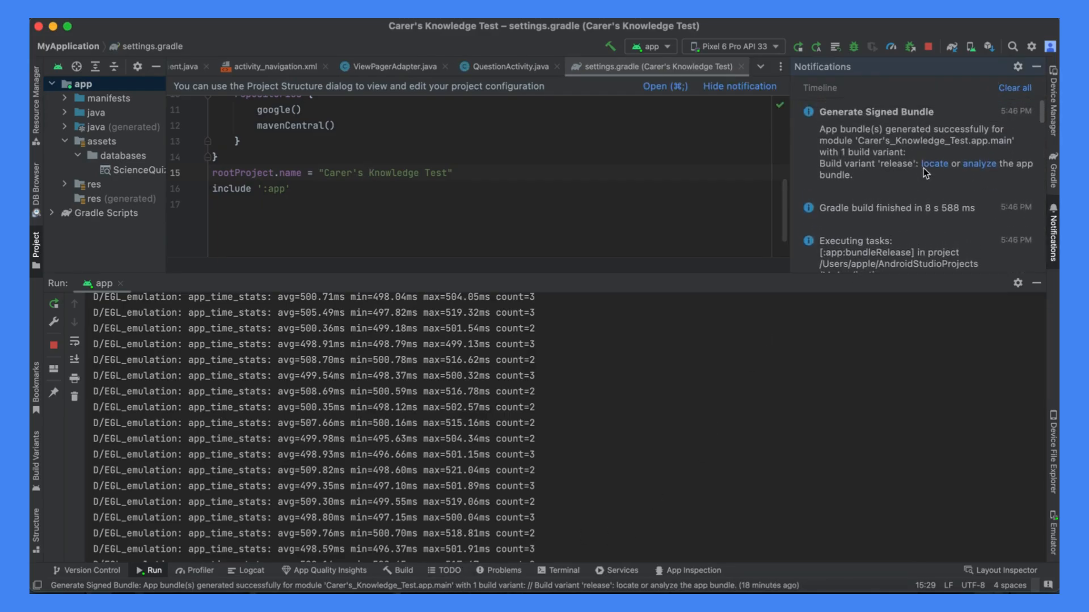
scroll(941, 173, "down", 3)
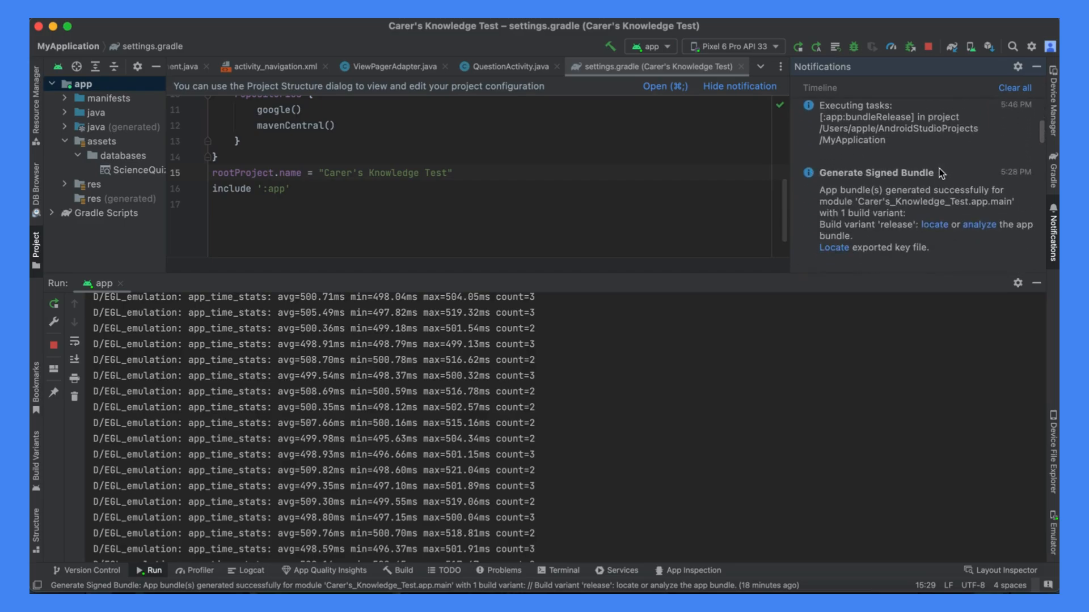
scroll(942, 173, "up", 4)
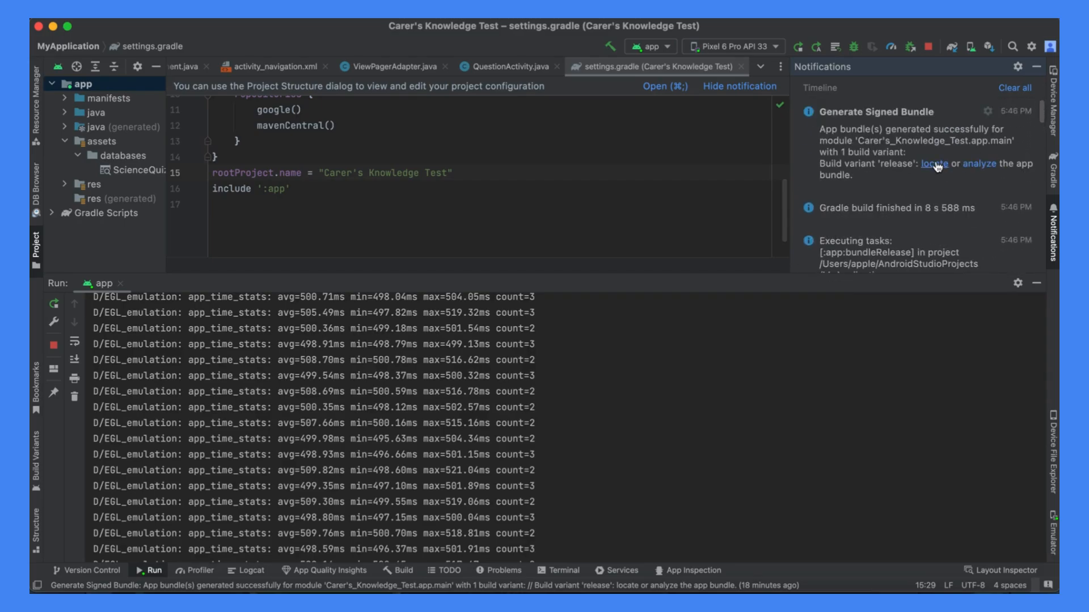
scroll(934, 176, "down", 3)
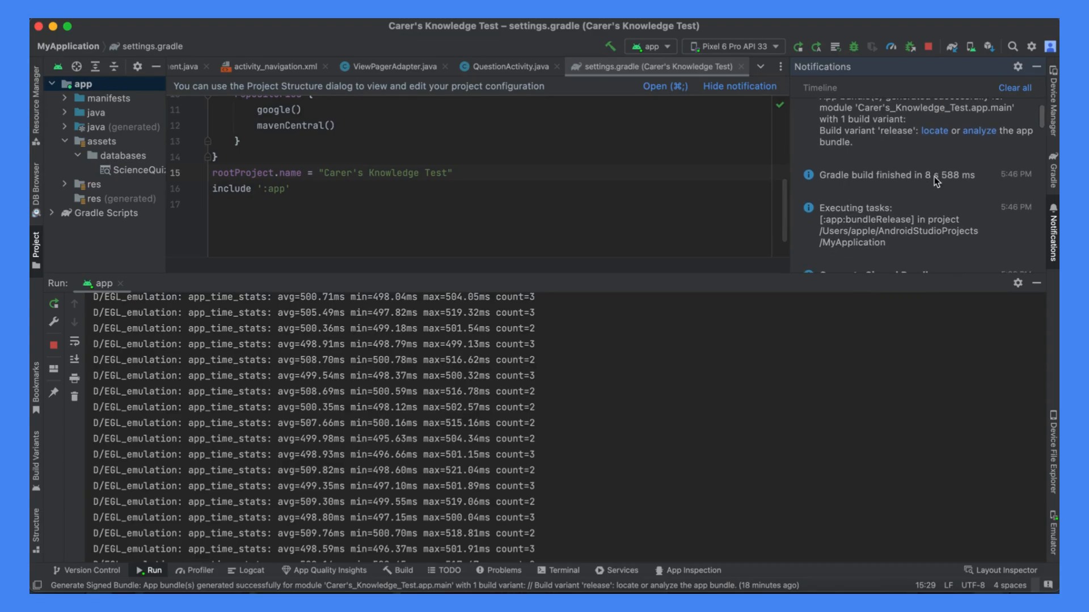
scroll(934, 176, "up", 4)
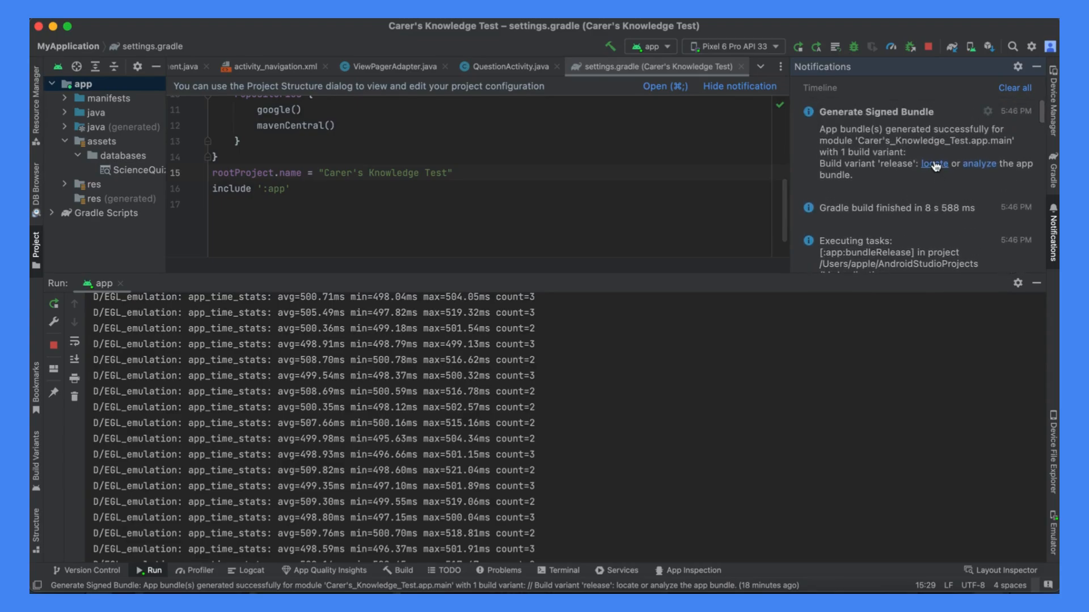
left_click(934, 164)
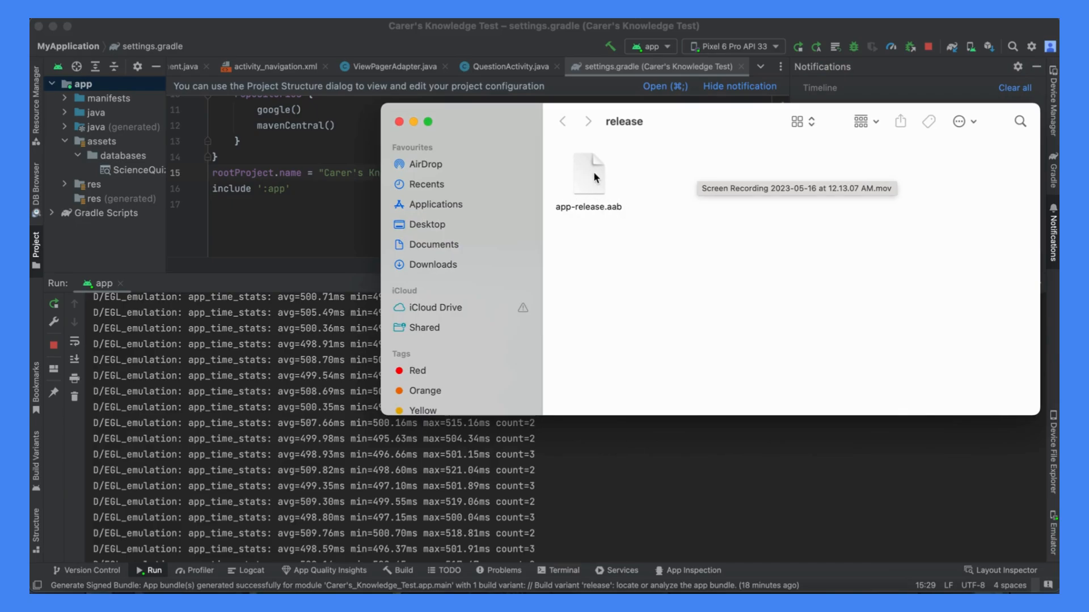
- Copy the app-release.aab file and switch to the internal testing release page in Google Play Console
right_click(593, 171)
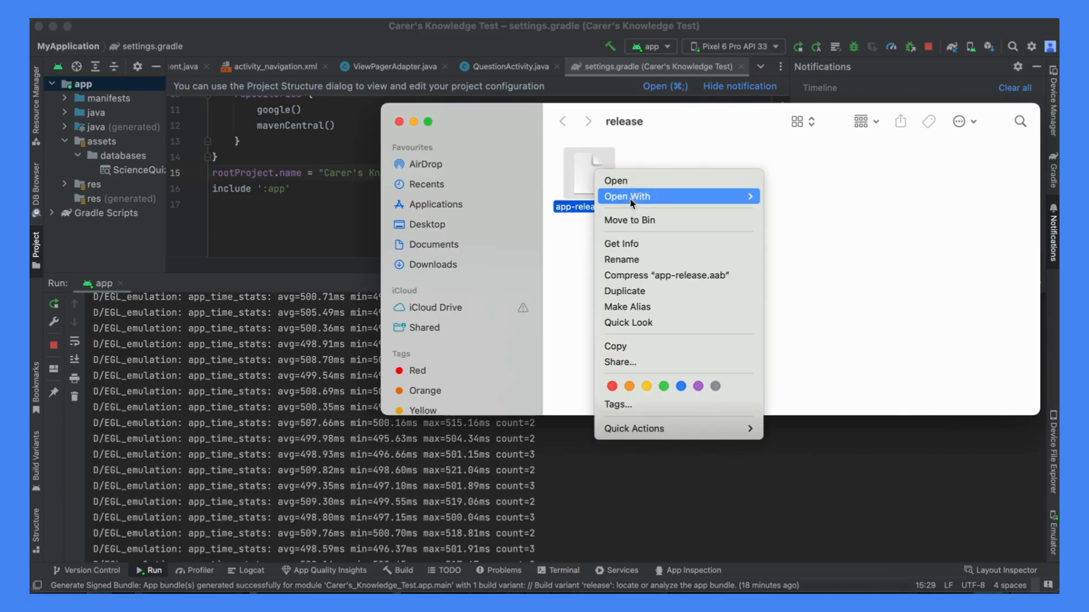
left_click(647, 347)
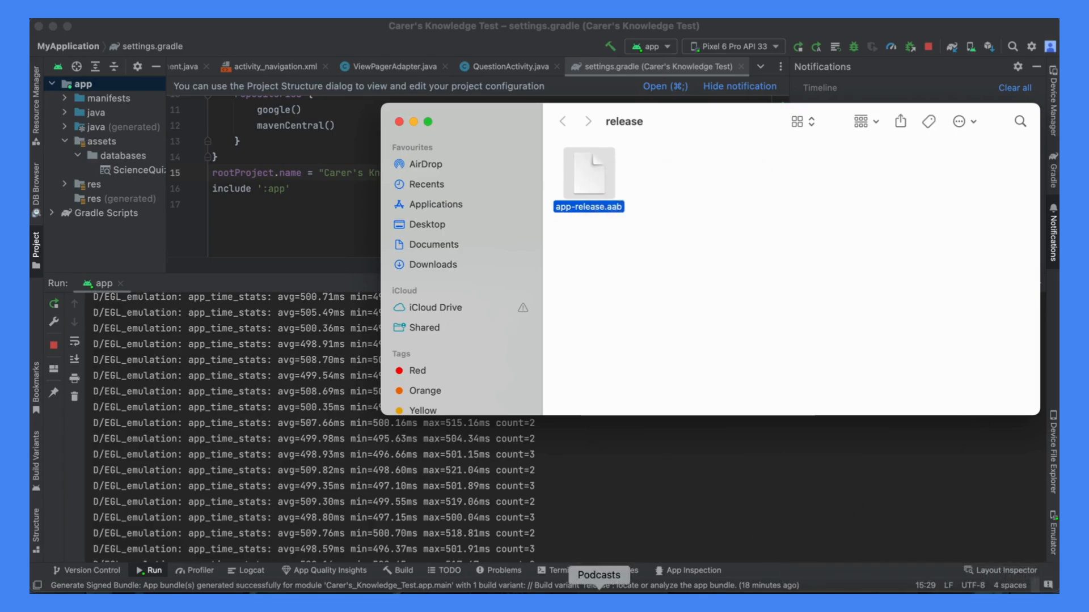
left_click(390, 486)
left_click(252, 594)
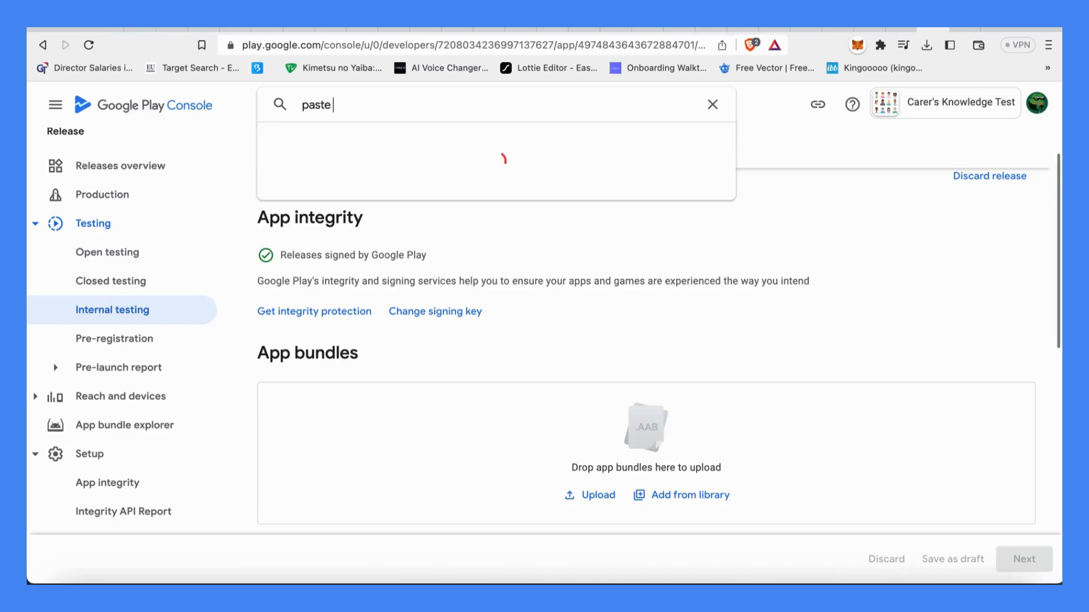
type("it herre")
key("BackSpace")
key("BackSpace")
key("BackSpace")
key("BackSpace")
key("BackSpace")
key("BackSpace")
key("BackSpace")
key("BackSpace")
key("BackSpace")
key("BackSpace")
key("BackSpace")
key("BackSpace")
key("BackSpace")
key("BackSpace")
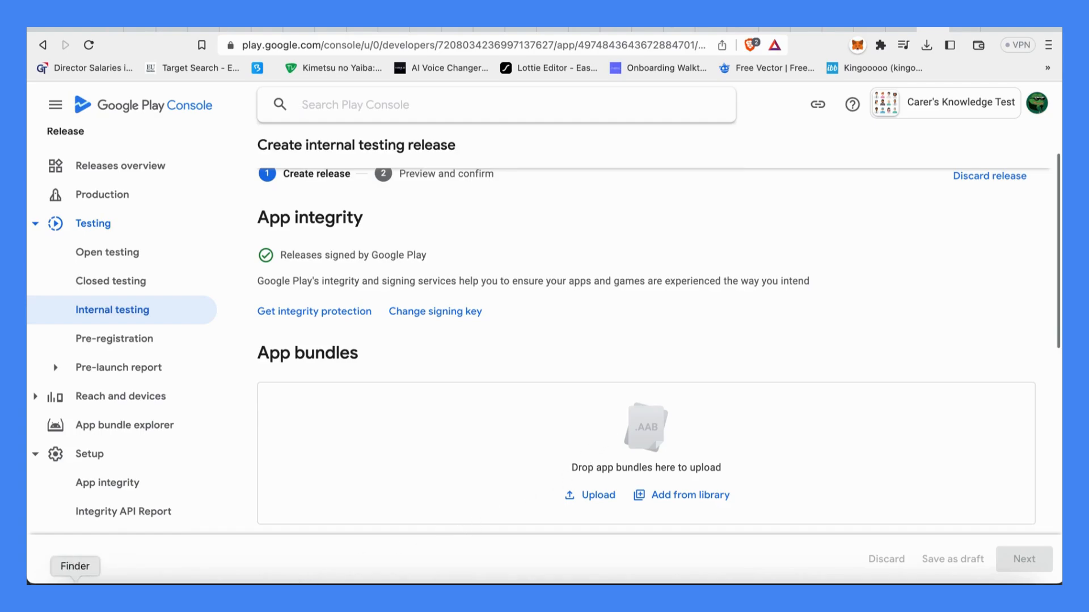
- Switch back to Android Studio and locate the generated release bundle again from its notification
left_click(790, 577)
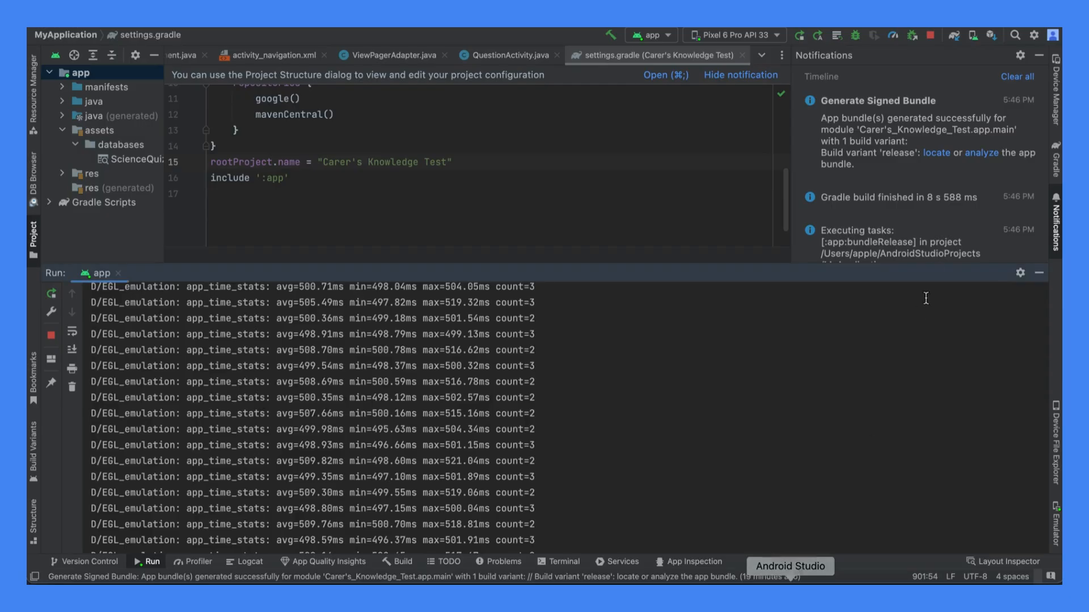
left_click(943, 154)
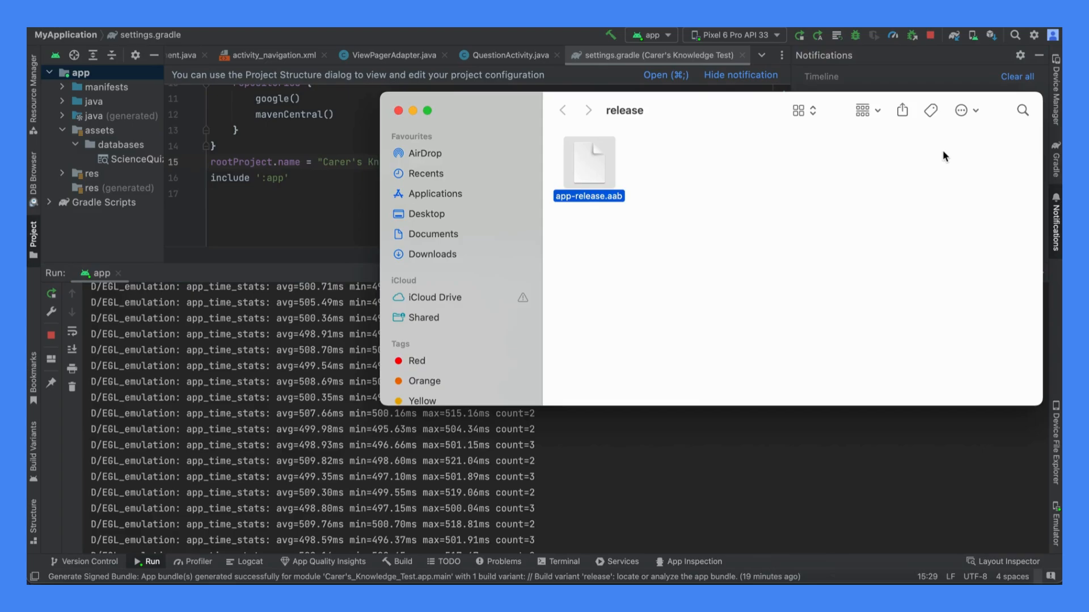
- Copy the app-release.aab file and minimise its folder window to return to the internal testing release page in Google Play Console
right_click(605, 188)
left_click(630, 361)
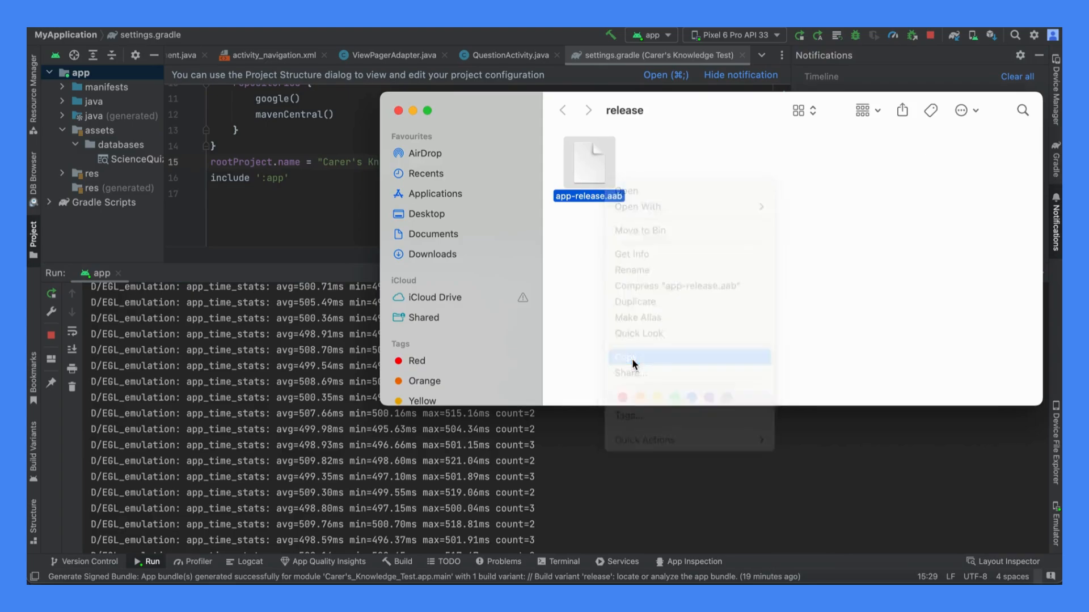
left_click(413, 110)
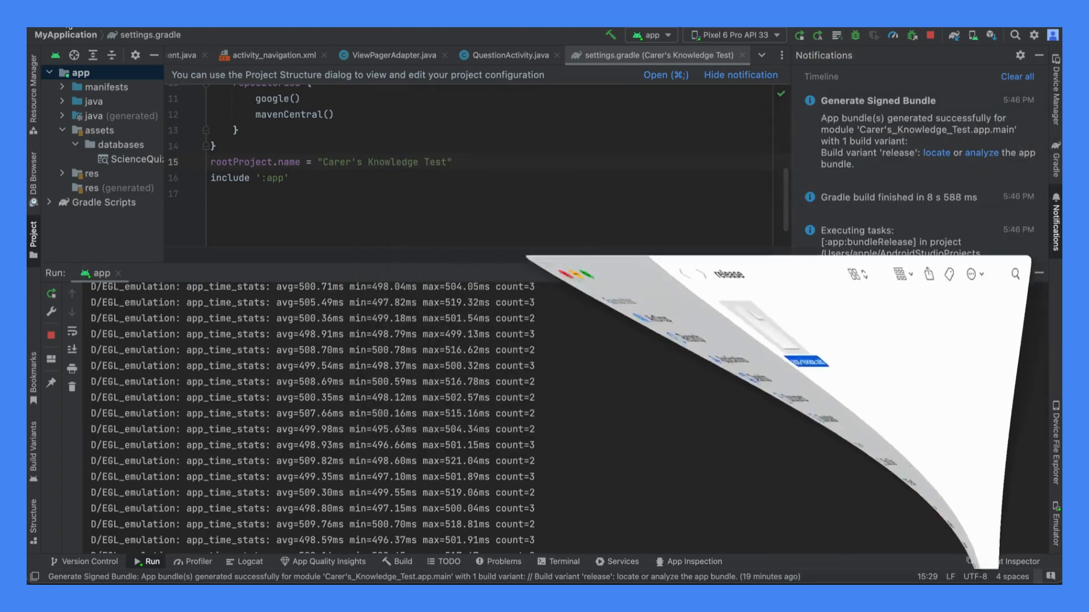
key("super+m")
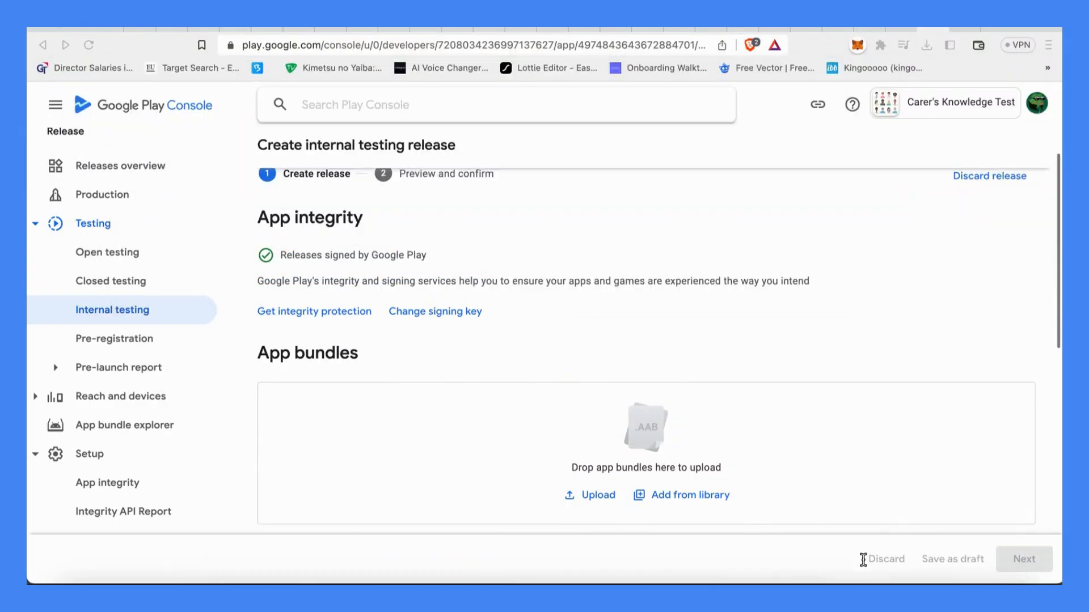
- Restore the release folder window over the release page, upload app-release.aab as the app bundle, and review the release details
left_click(953, 592)
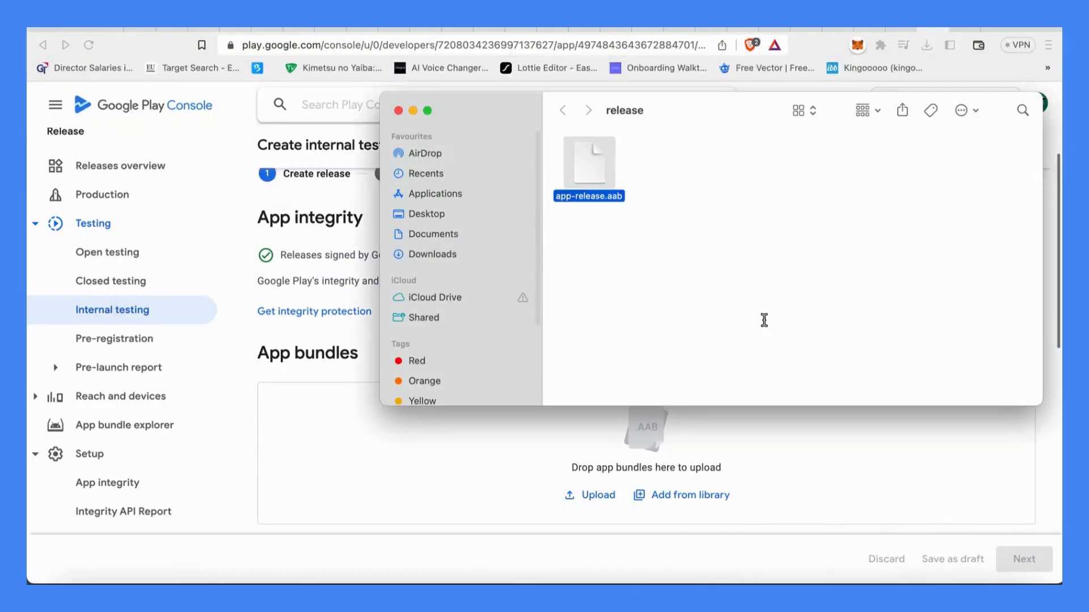
left_click_drag(594, 167, 583, 457)
scroll(583, 457, "down", 5)
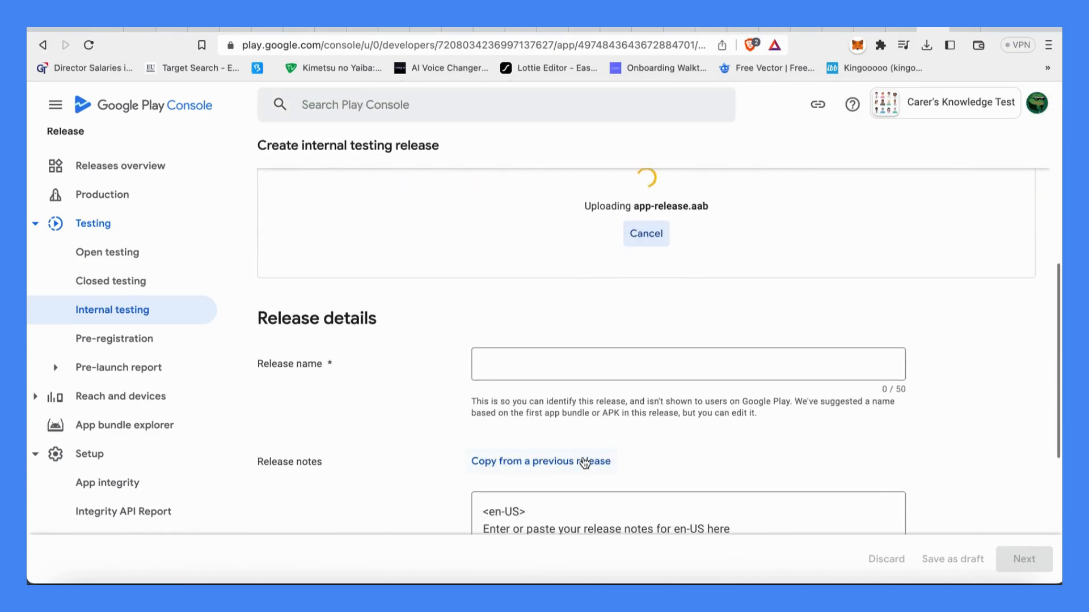
scroll(584, 462, "up", 3)
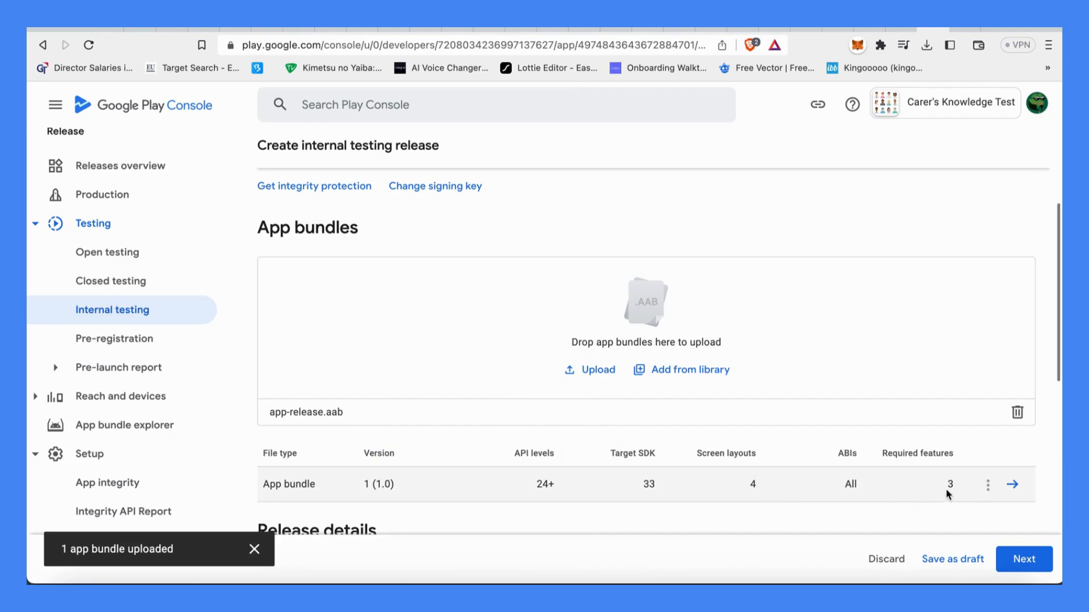
scroll(955, 488, "down", 7)
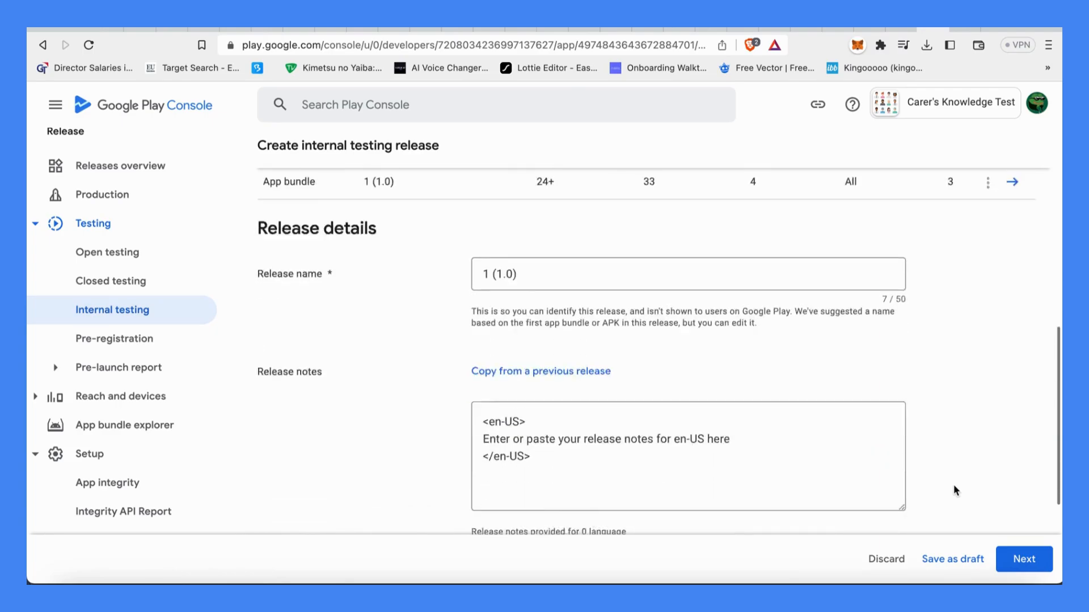
scroll(954, 489, "up", 3)
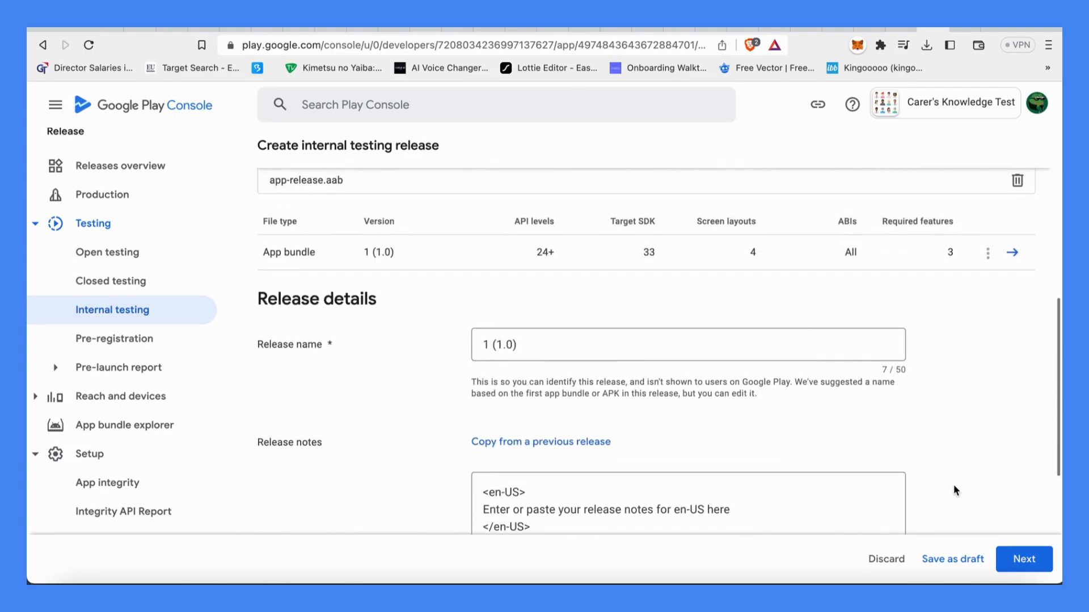